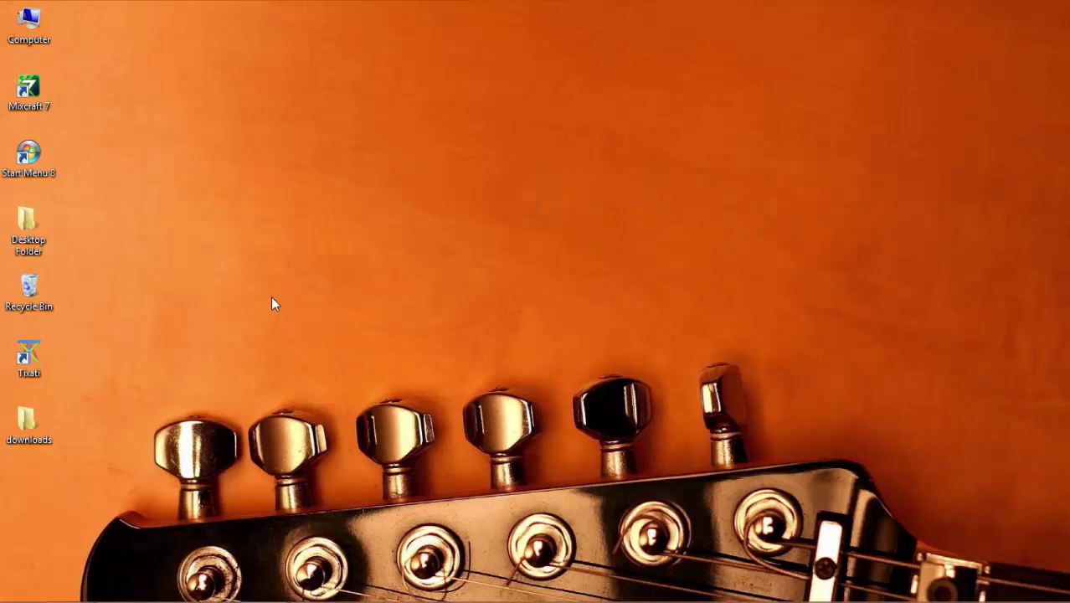
# Step: Launch Mixcraft 7 and toggle the video track on and back off for the new project
pyautogui.doubleClick(29, 90)
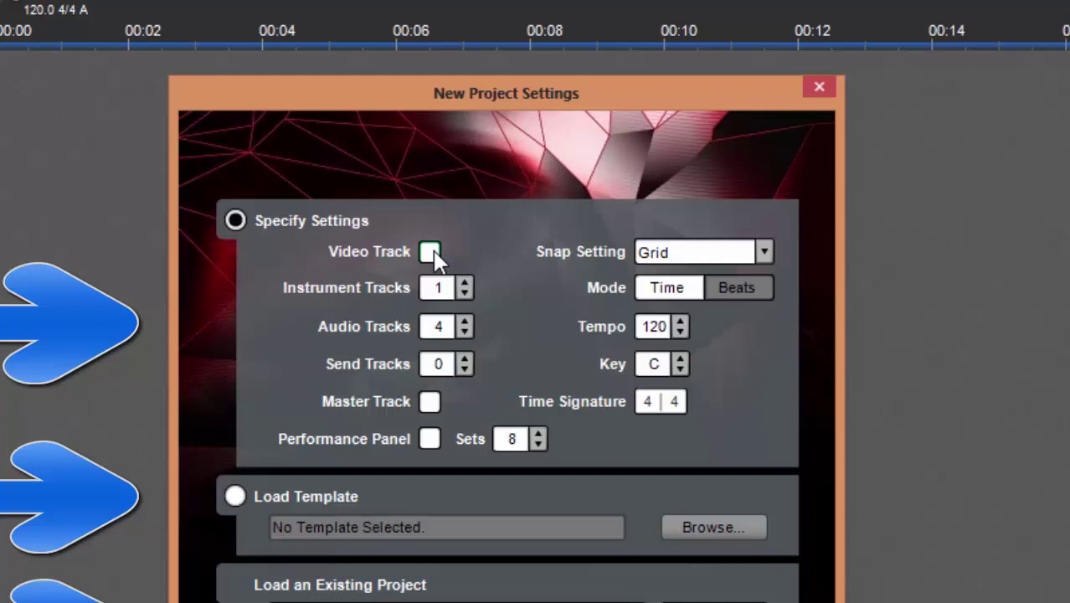
pyautogui.click(431, 253)
pyautogui.click(430, 253)
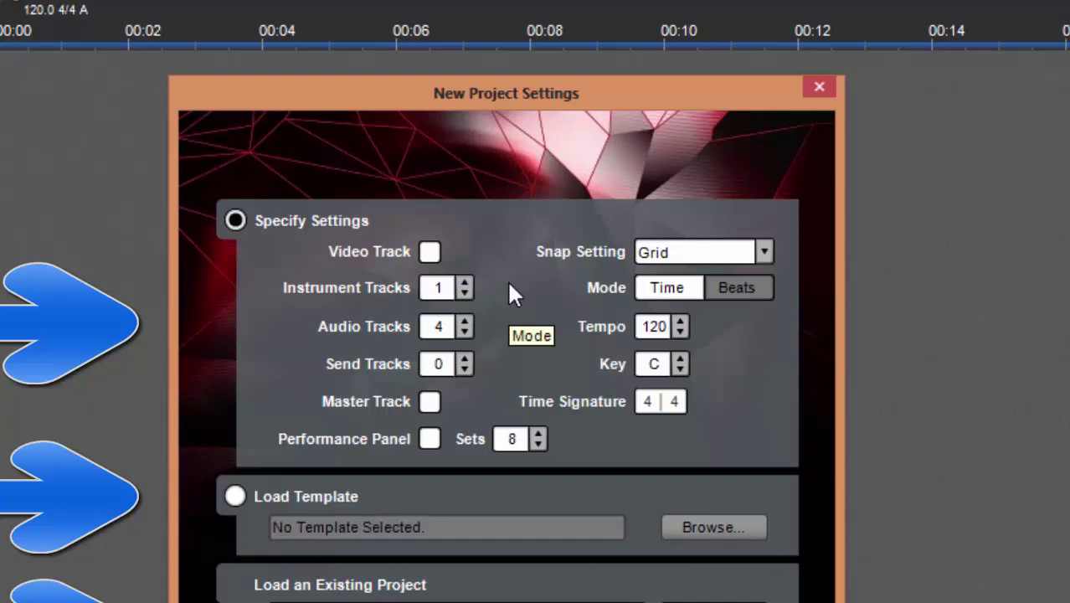
# Step: Try setting the instrument track count to 5
pyautogui.click(465, 283)
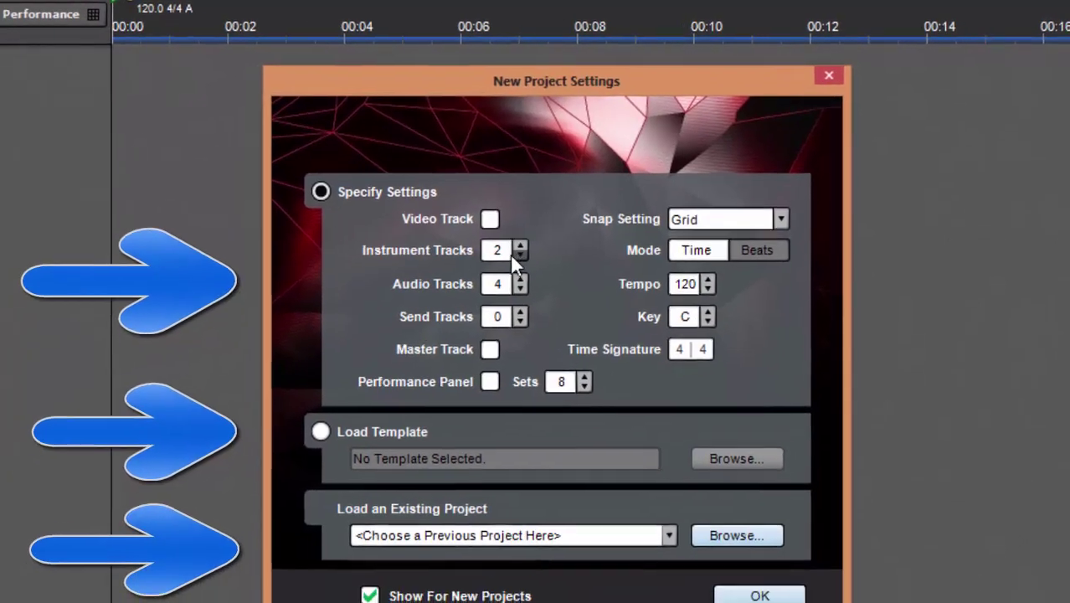
pyautogui.doubleClick(449, 289)
pyautogui.write('5')
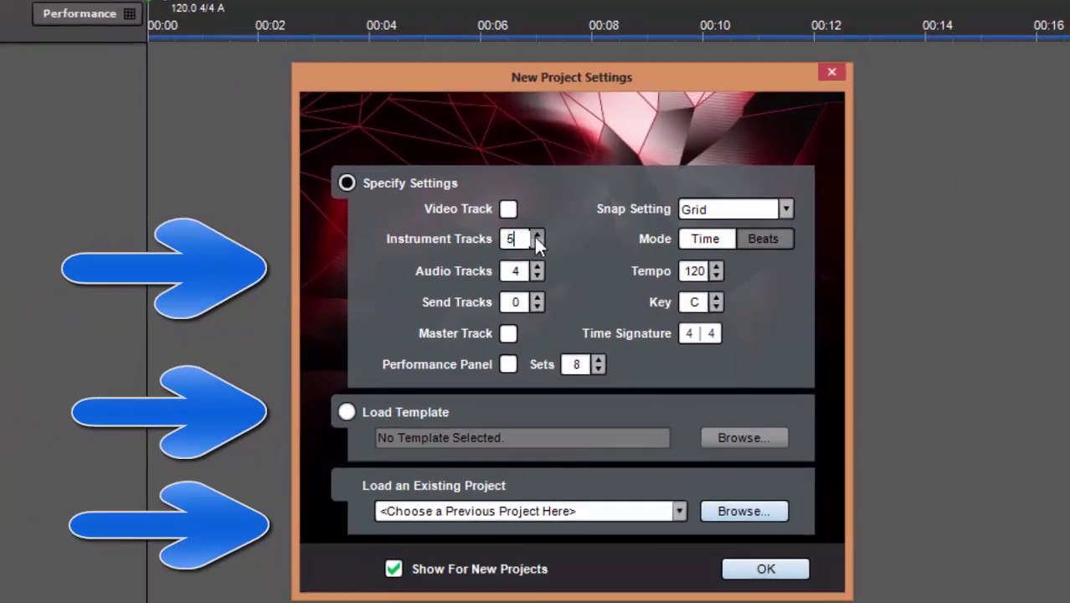
pyautogui.press('Return')
pyautogui.press('Return')
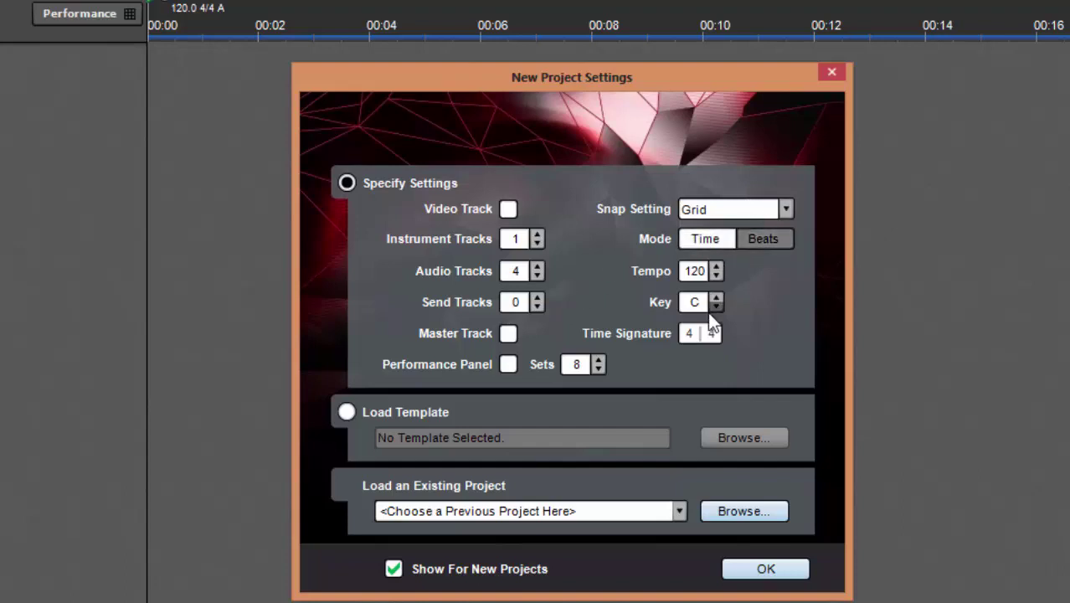
# Step: Browse for a template, cancel it, return to manual settings and create the project
pyautogui.click(347, 413)
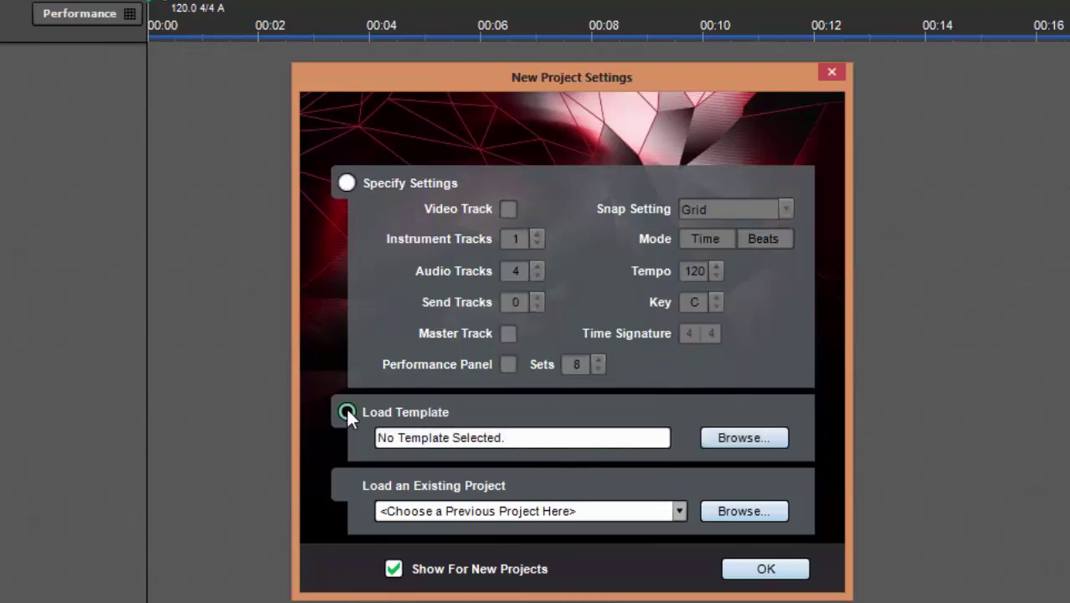
pyautogui.click(757, 437)
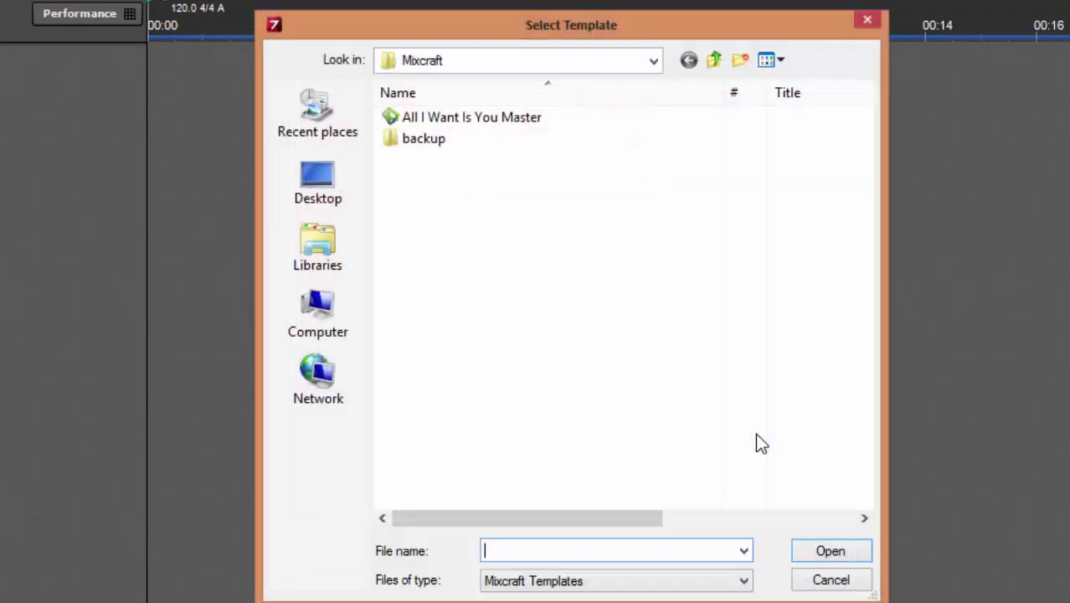
pyautogui.click(867, 19)
pyautogui.click(347, 185)
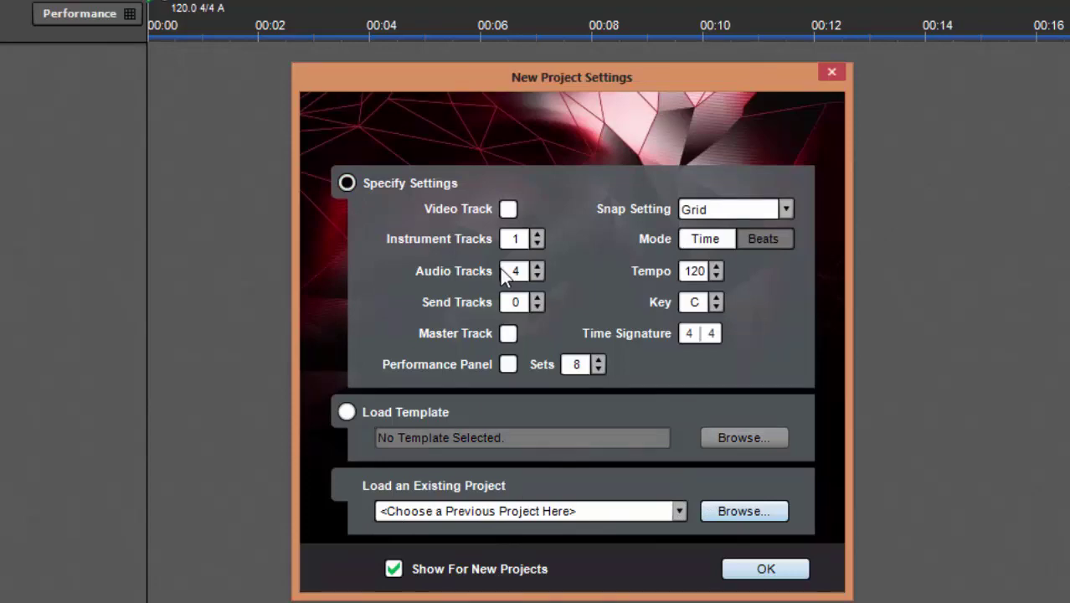
pyautogui.click(756, 573)
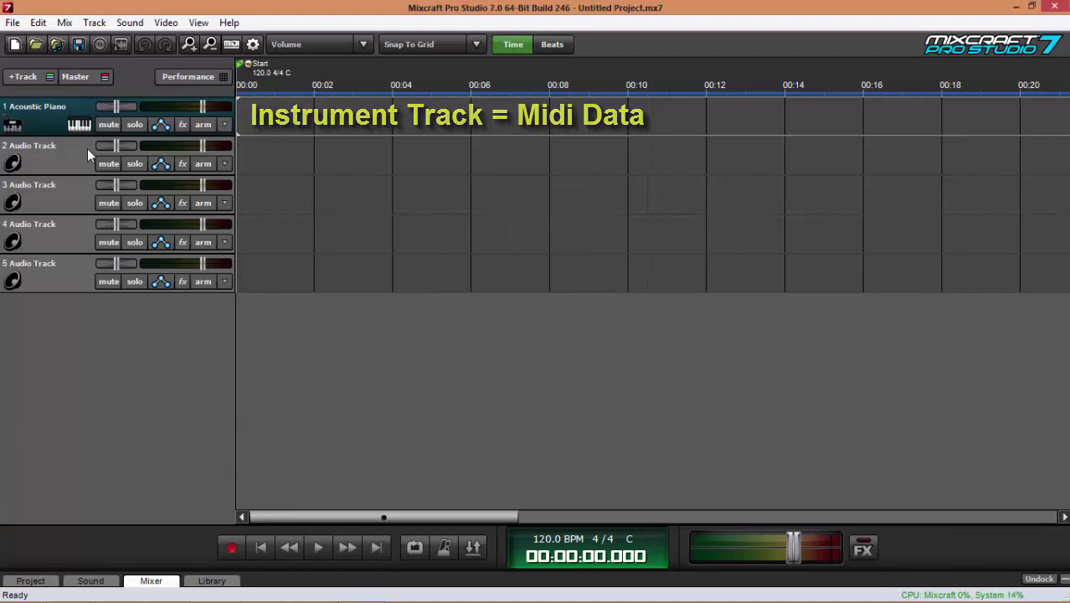
pyautogui.click(88, 127)
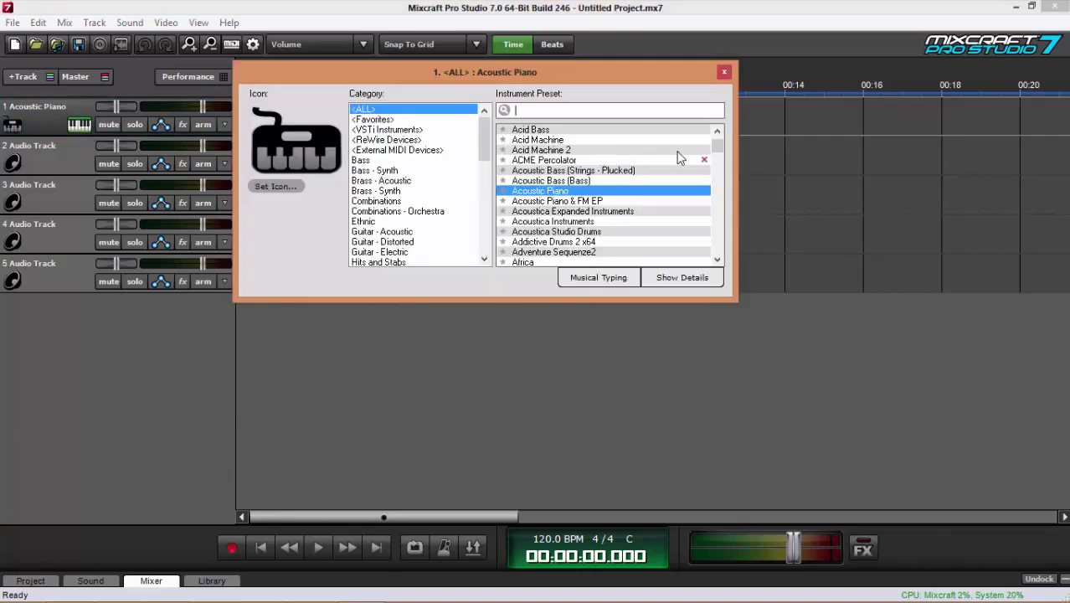
pyautogui.moveTo(717, 144); pyautogui.dragTo(710, 178)
pyautogui.moveTo(480, 145)
pyautogui.mouseDown()
pyautogui.moveTo(481, 230)
pyautogui.moveTo(485, 147)
pyautogui.mouseUp()
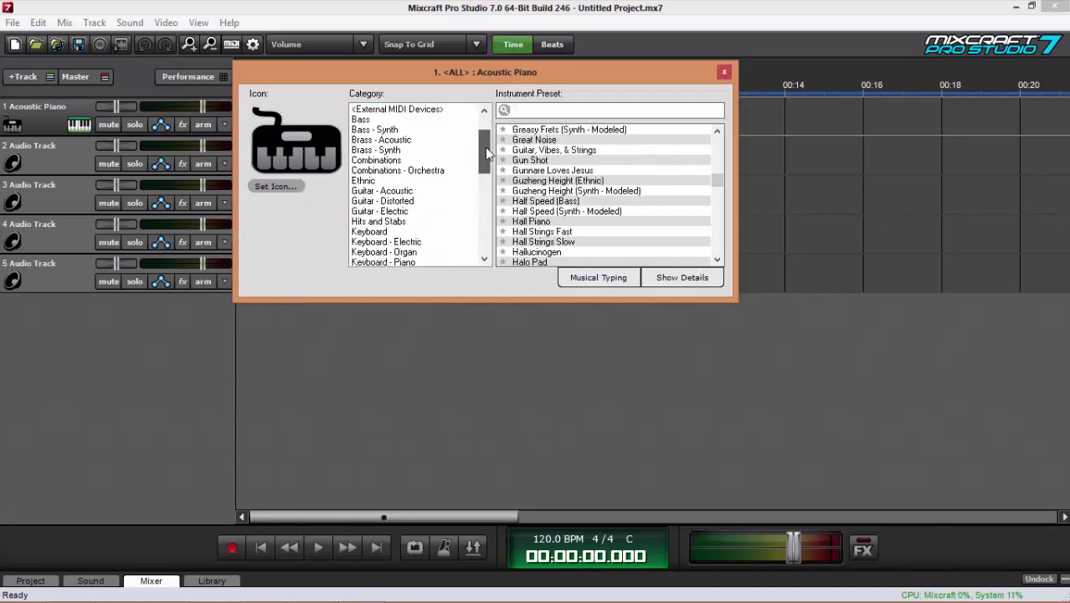
pyautogui.click(724, 72)
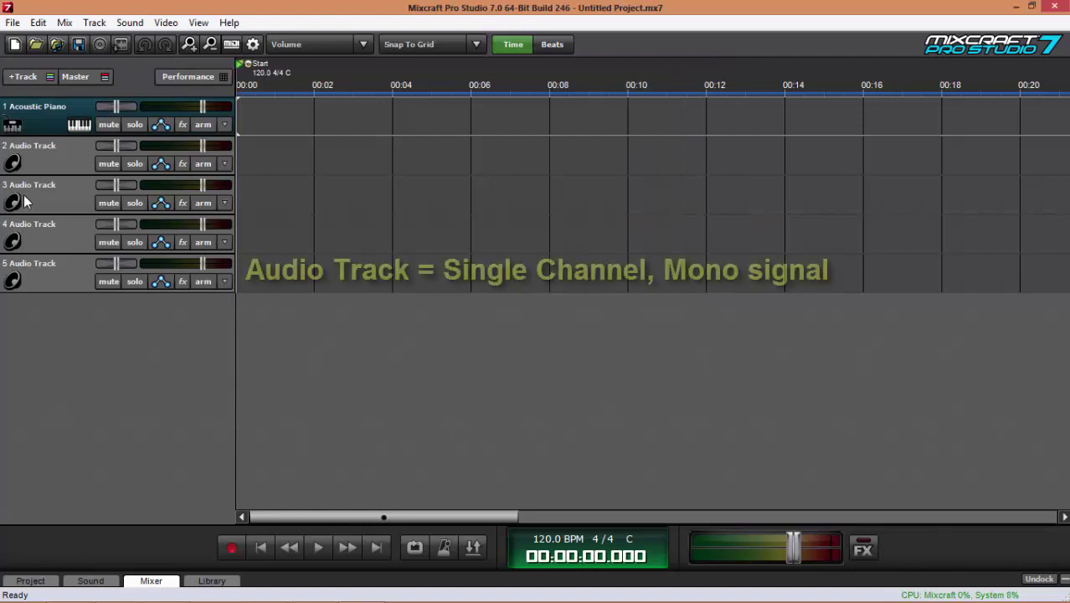
# Step: Make Audio Track 2 the active track by selecting its header
pyautogui.click(60, 161)
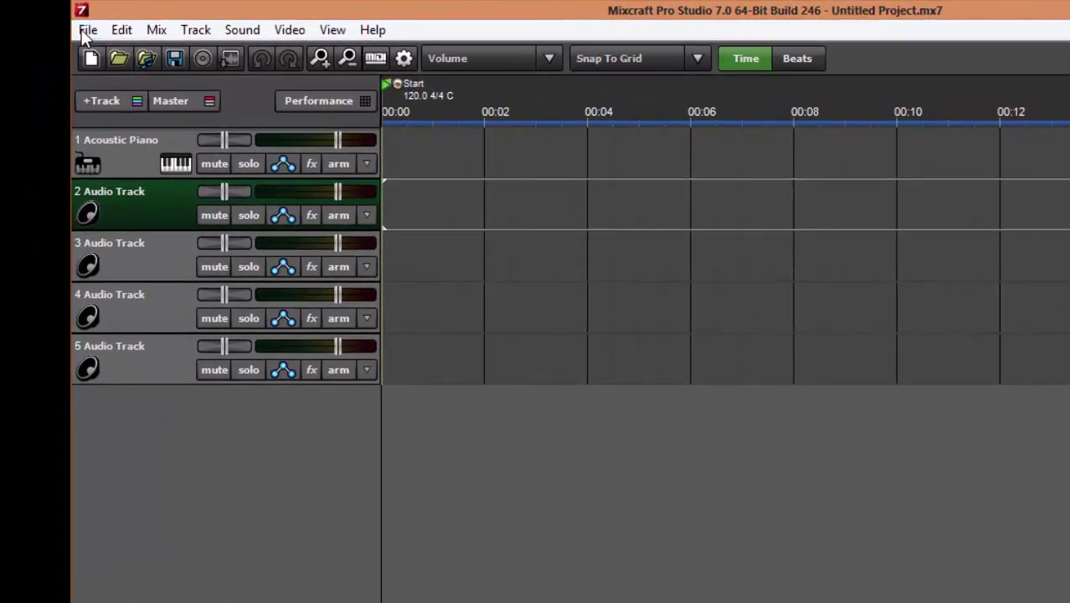
# Step: In File > Preferences, keep Line 1/2 for recording and playback and review sample rates
pyautogui.click(12, 22)
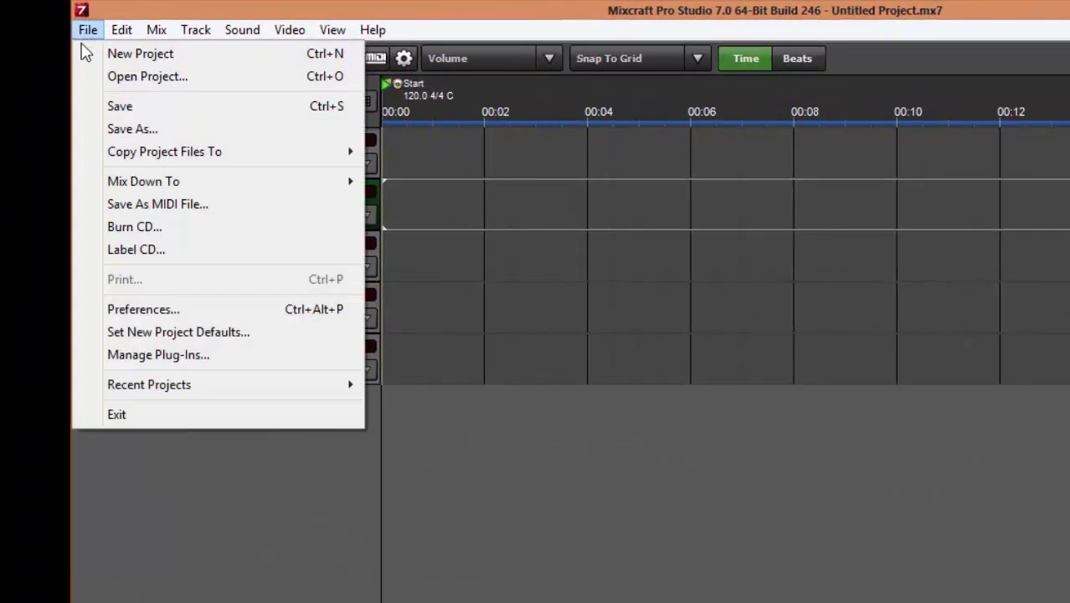
pyautogui.click(122, 310)
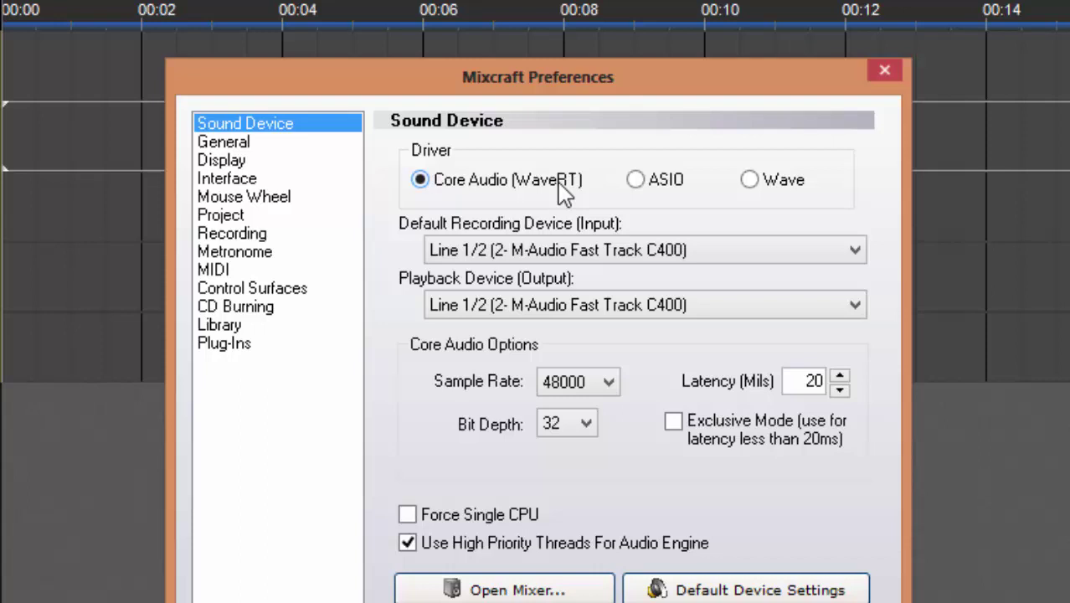
pyautogui.click(563, 251)
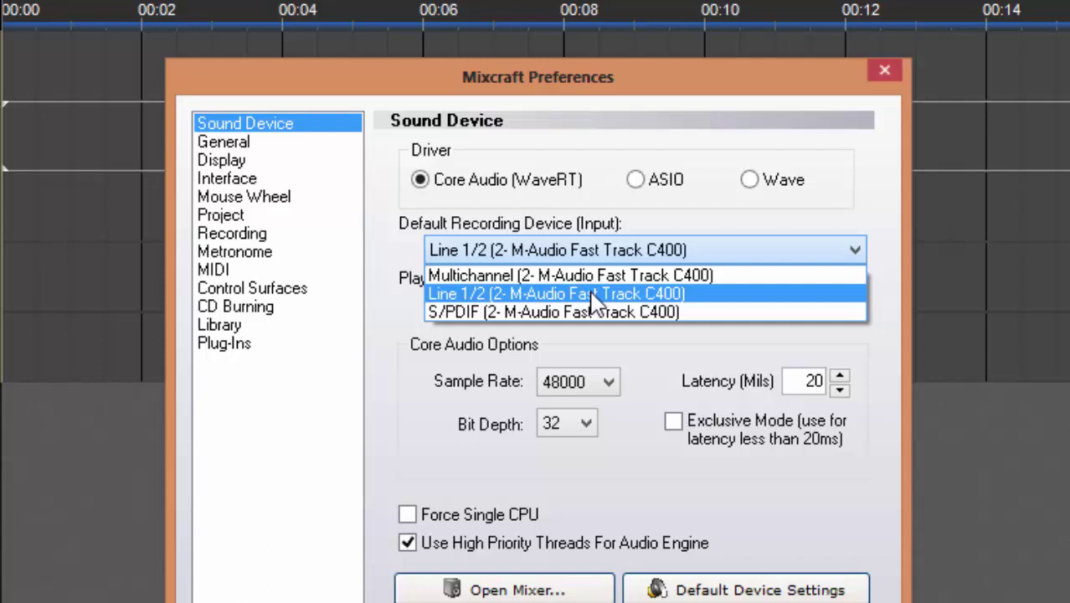
pyautogui.click(593, 295)
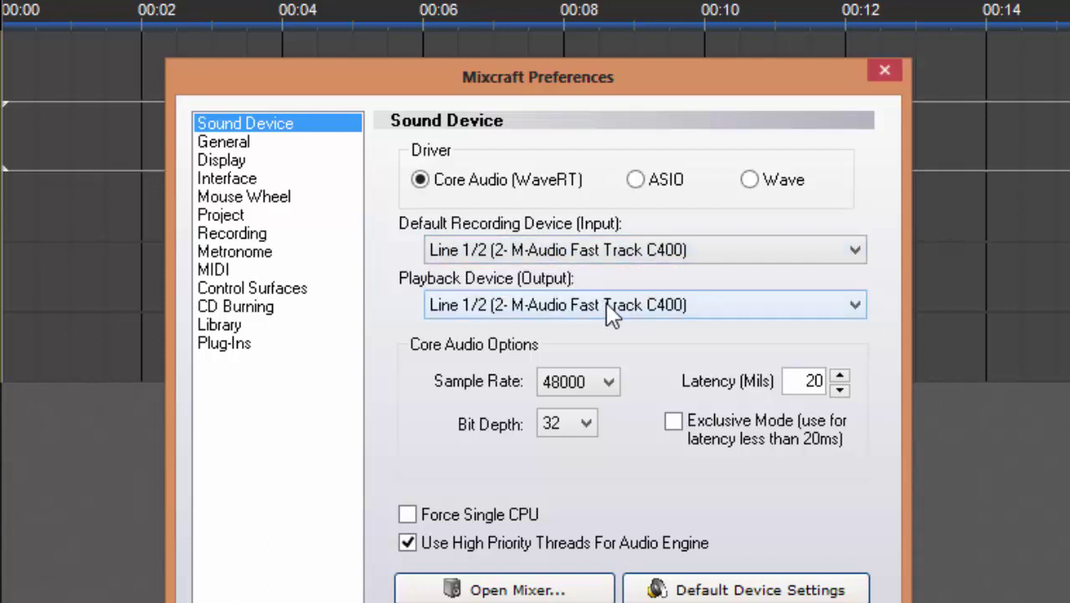
pyautogui.click(605, 302)
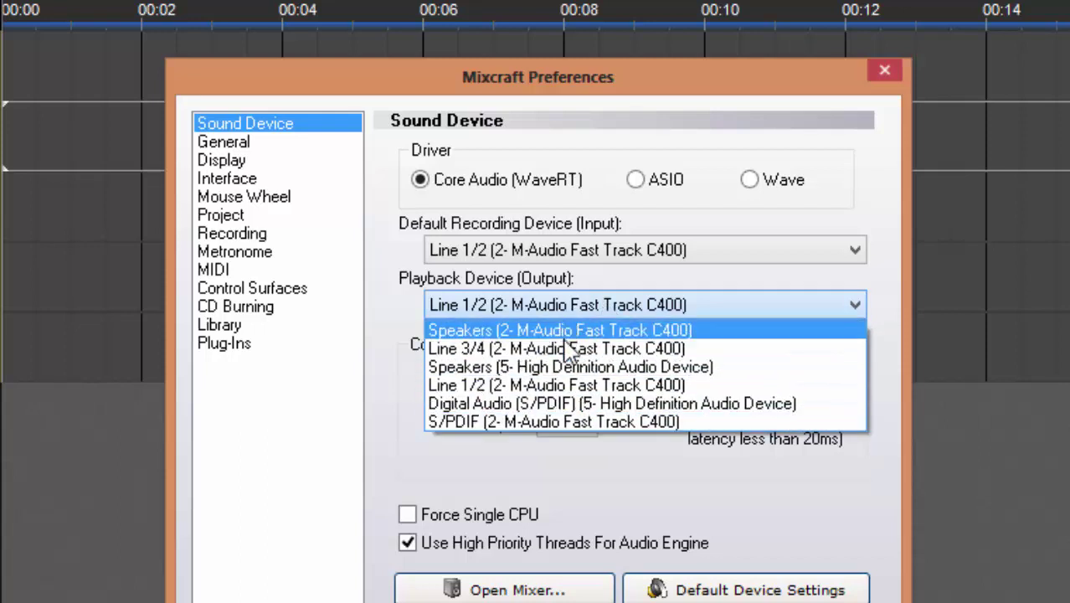
pyautogui.click(561, 386)
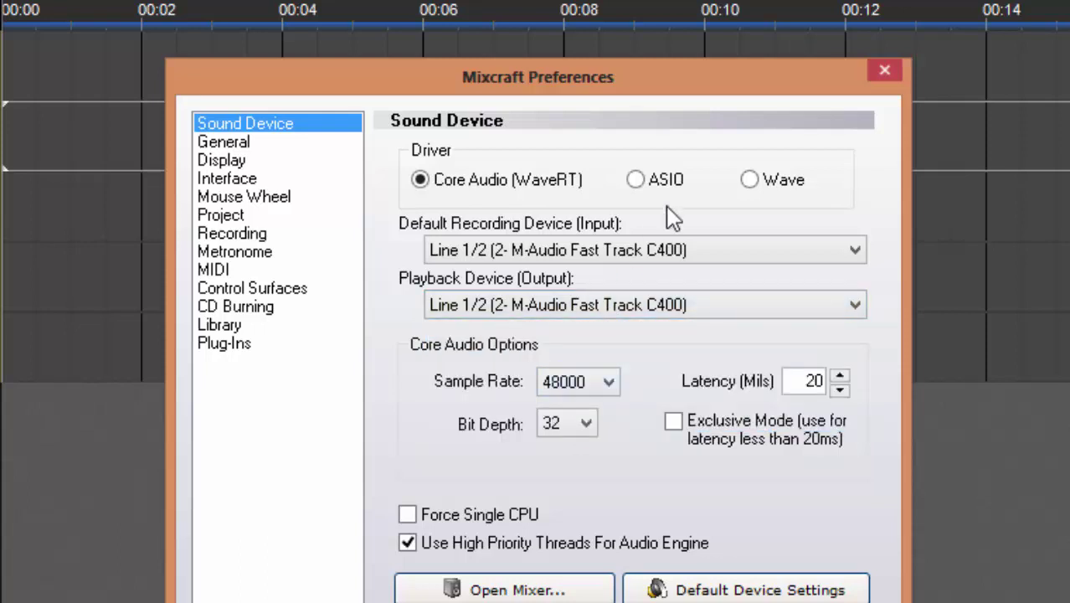
pyautogui.click(616, 381)
# Step: Keep the 48000 sample rate and adjust latency up and down, ending at 20 ms
pyautogui.click(615, 381)
pyautogui.doubleClick(843, 380)
pyautogui.doubleClick(843, 380)
pyautogui.click(843, 379)
pyautogui.click(842, 386)
pyautogui.doubleClick(843, 387)
pyautogui.doubleClick(842, 388)
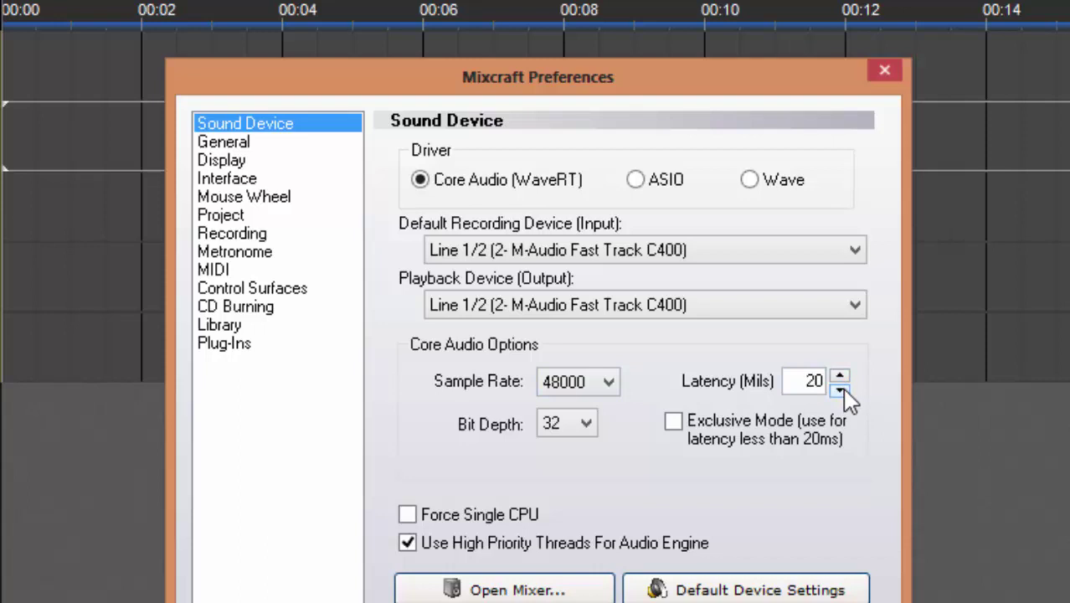
# Step: Try the ASIO and Wave drivers, then return to Core Audio
pyautogui.click(638, 180)
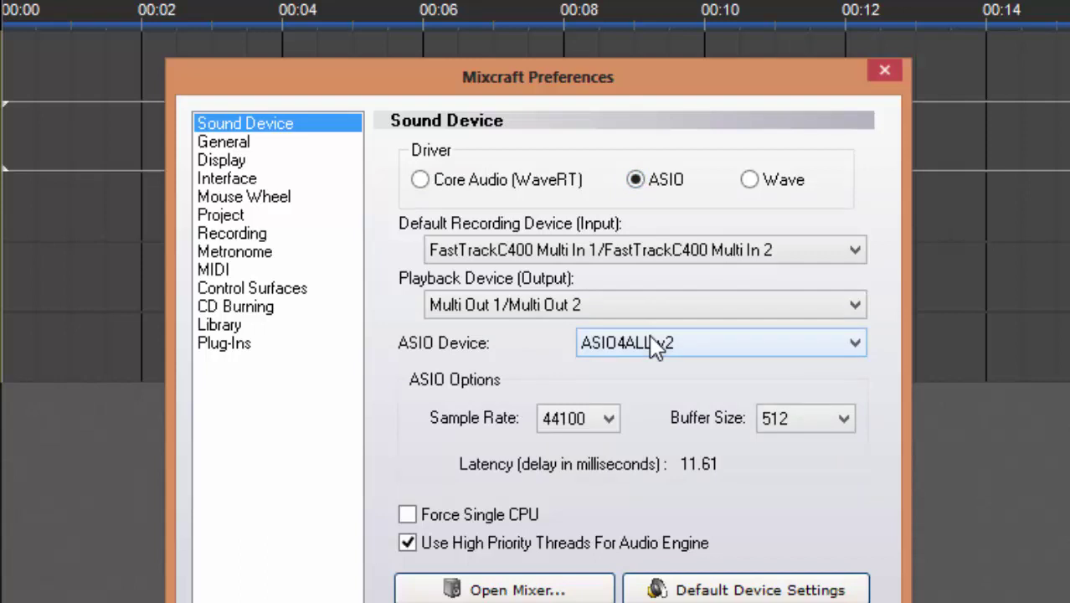
pyautogui.click(751, 183)
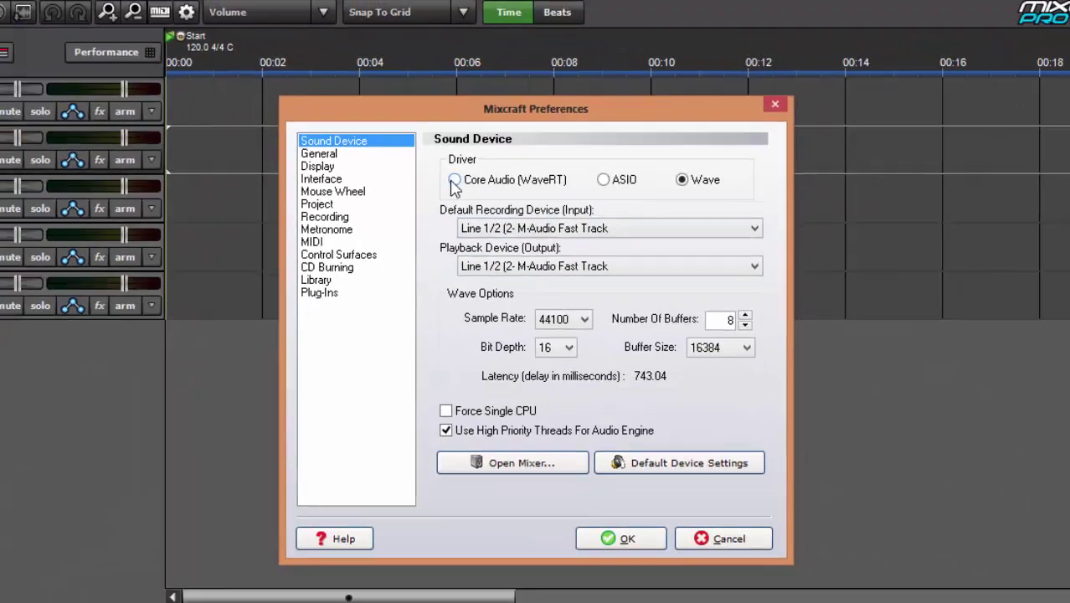
pyautogui.click(420, 179)
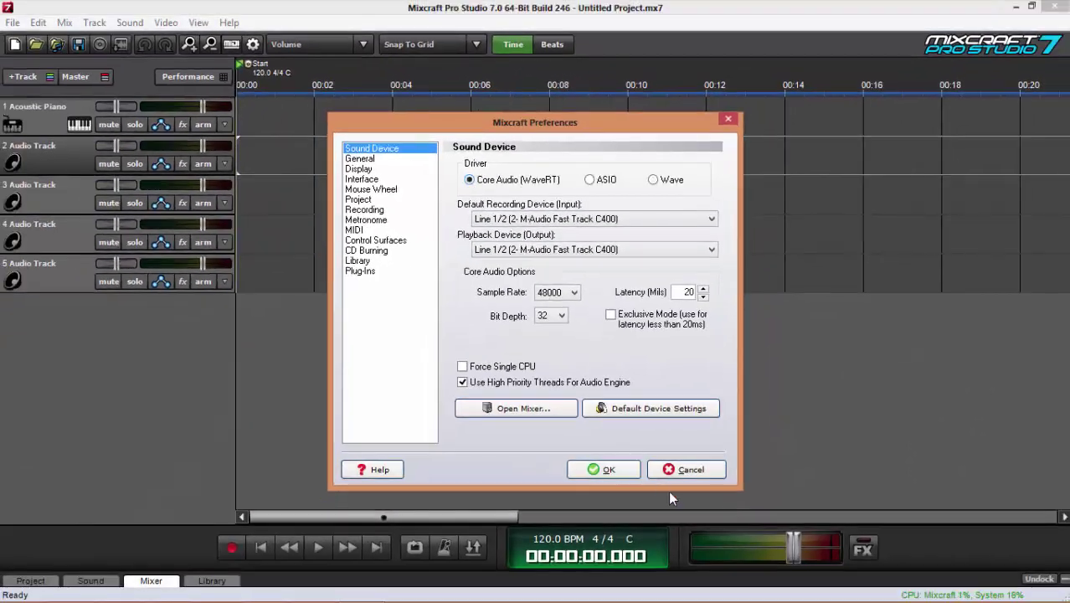
# Step: Apply the preferences, pick the Acoustic Piano preset and bring up Musical Typing
pyautogui.click(607, 469)
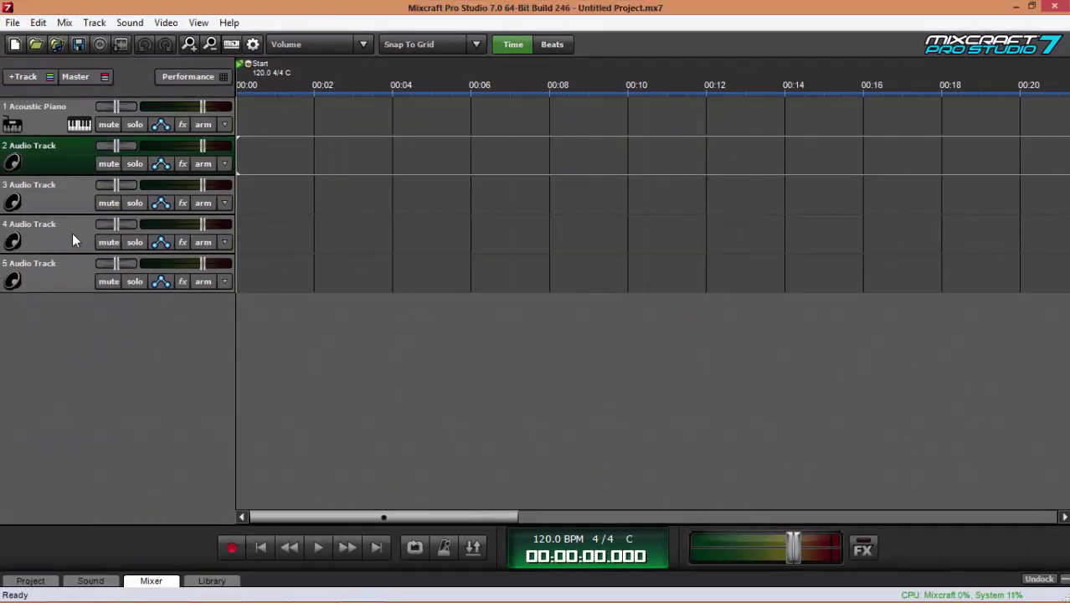
pyautogui.click(80, 125)
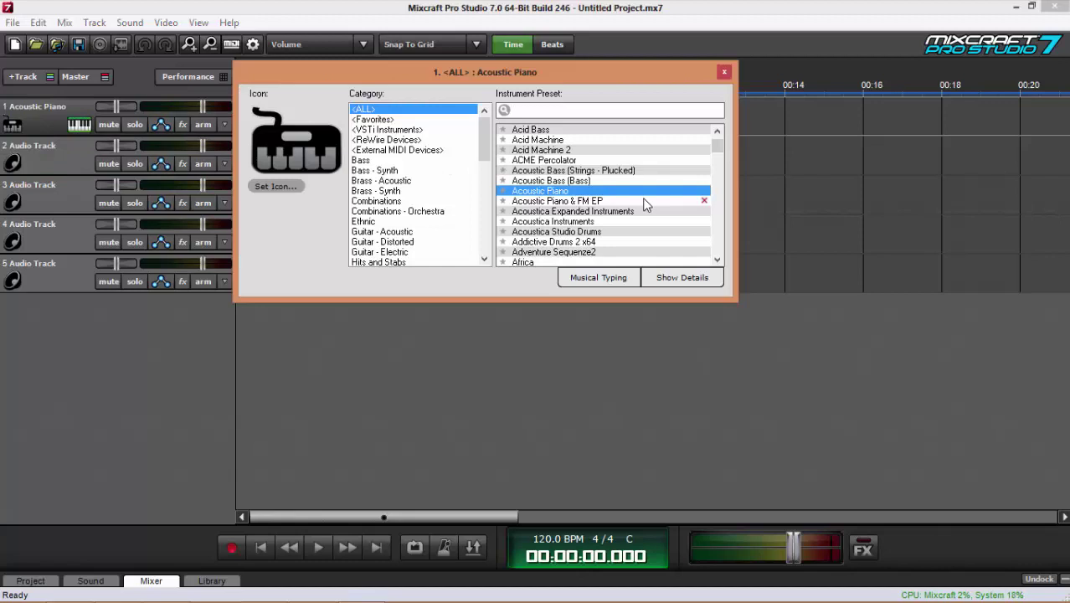
pyautogui.click(546, 188)
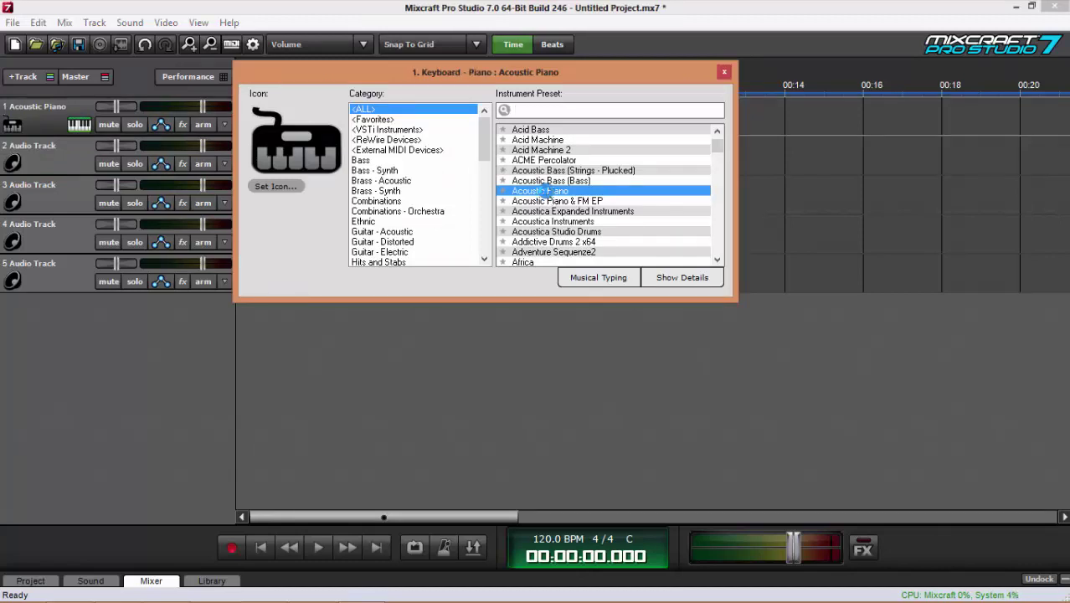
pyautogui.click(605, 281)
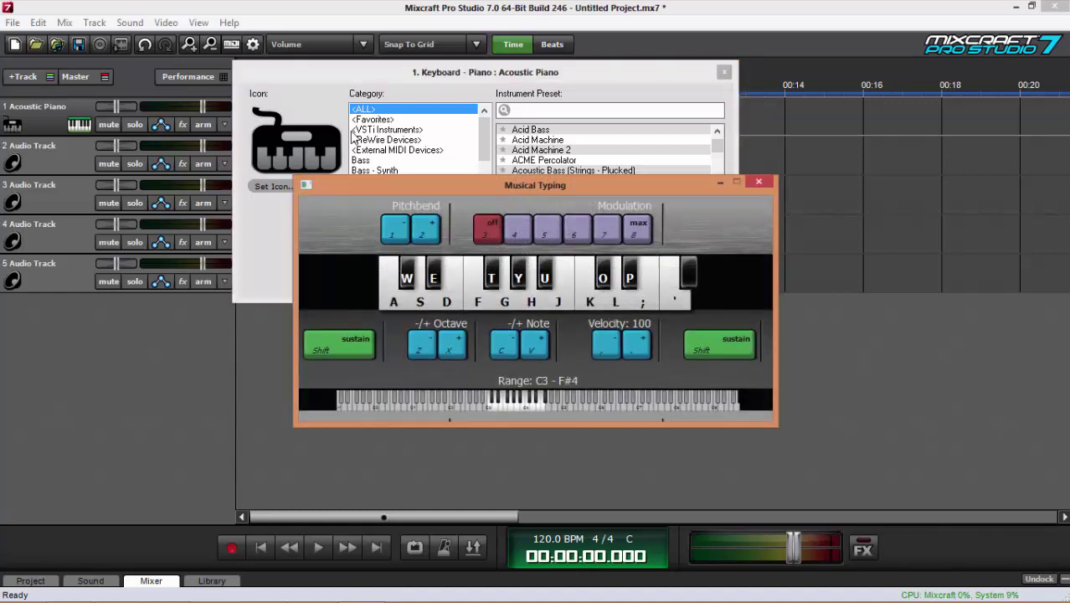
# Step: Move the instrument chooser aside and play test notes J, ;, K, H, G, A on Musical Typing
pyautogui.moveTo(459, 72); pyautogui.dragTo(746, 49)
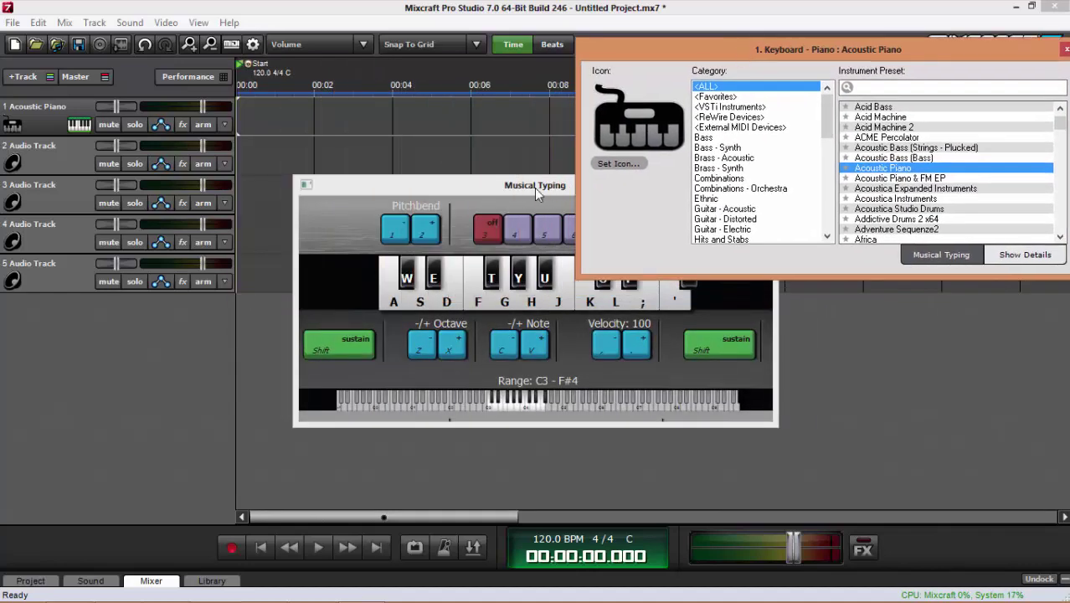
pyautogui.click(536, 192)
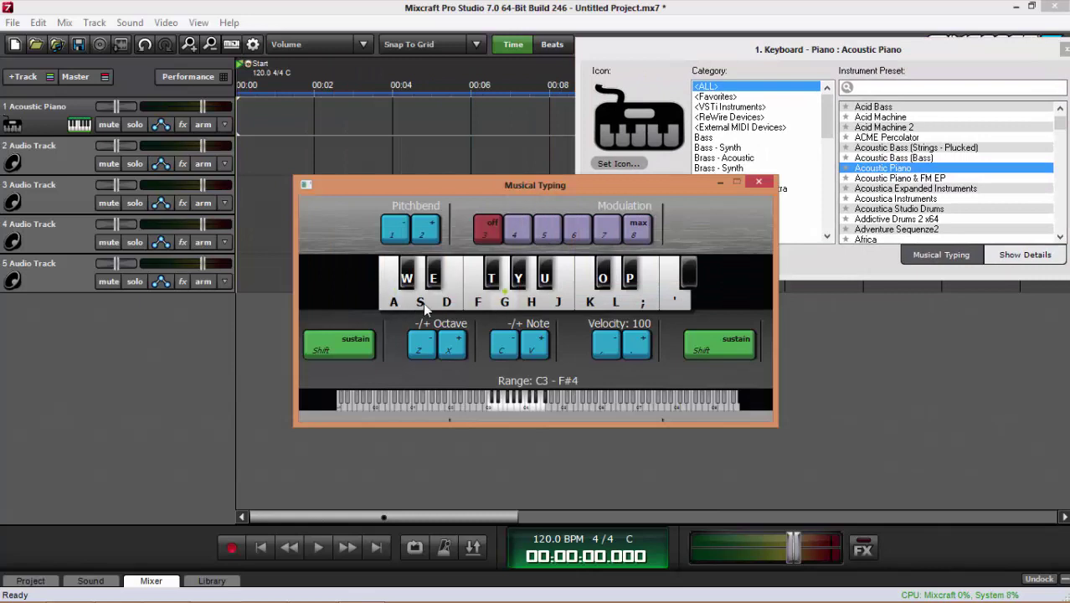
pyautogui.press('j')
pyautogui.press(';')
pyautogui.press('k')
pyautogui.press('h')
pyautogui.press('g')
pyautogui.press('a')
# Step: Keep the piano track receiving from All MIDI Input Devices on all channels
pyautogui.click(225, 128)
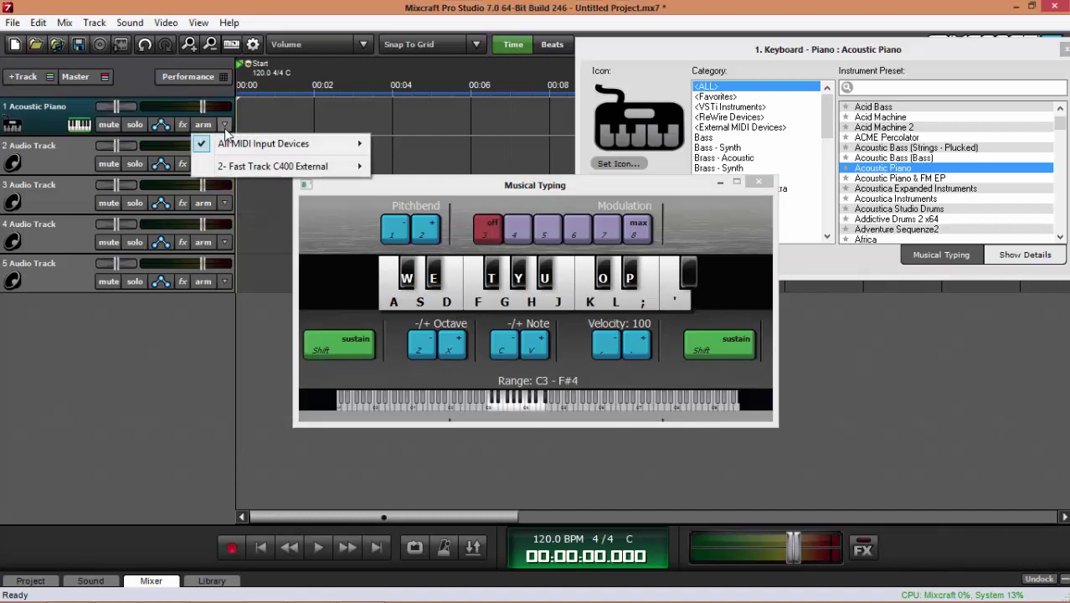
pyautogui.moveTo(227, 149)
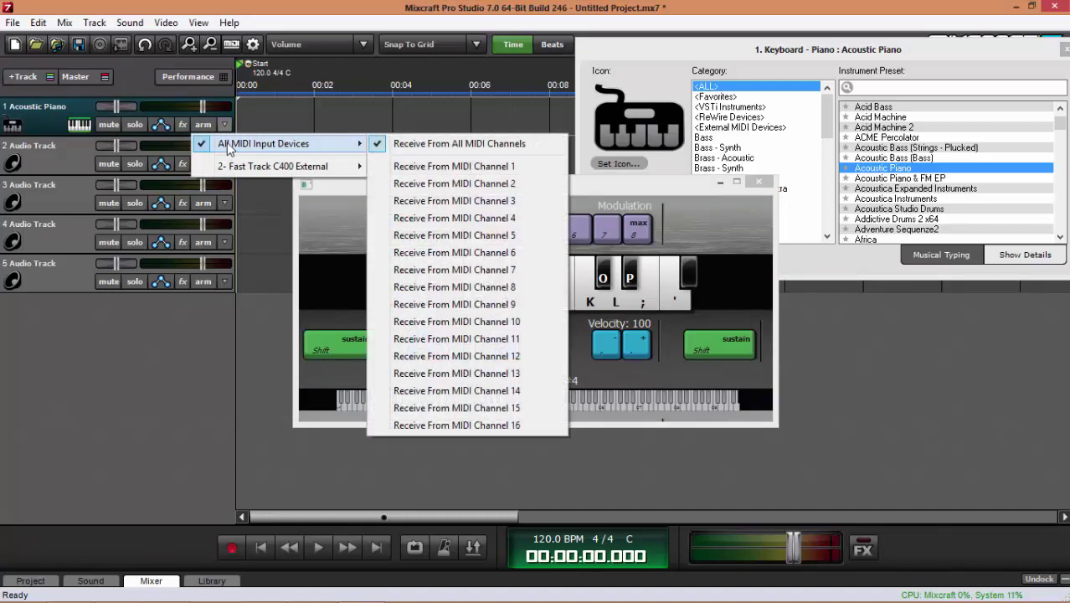
pyautogui.click(198, 318)
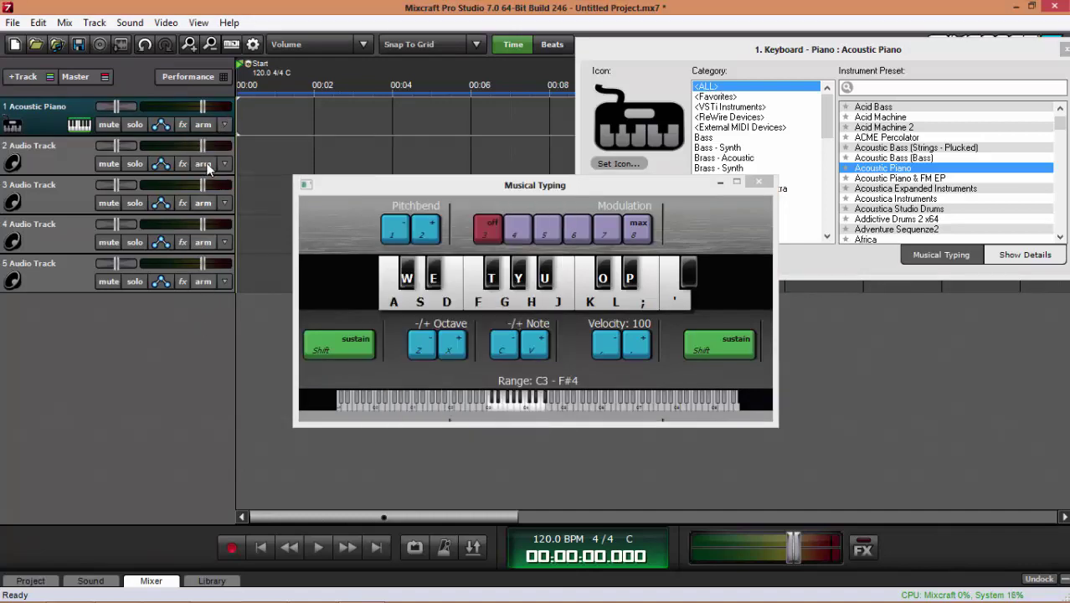
# Step: Record a brief test take, stop, return to 00:00:00.000 and re-arm the Acoustic Piano track
pyautogui.click(233, 548)
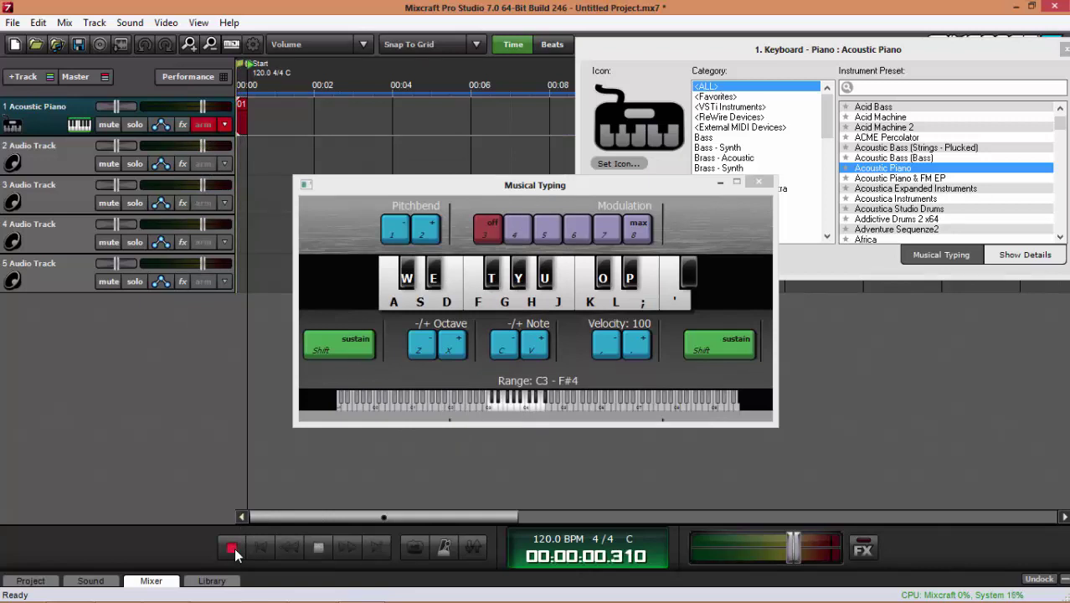
pyautogui.click(319, 550)
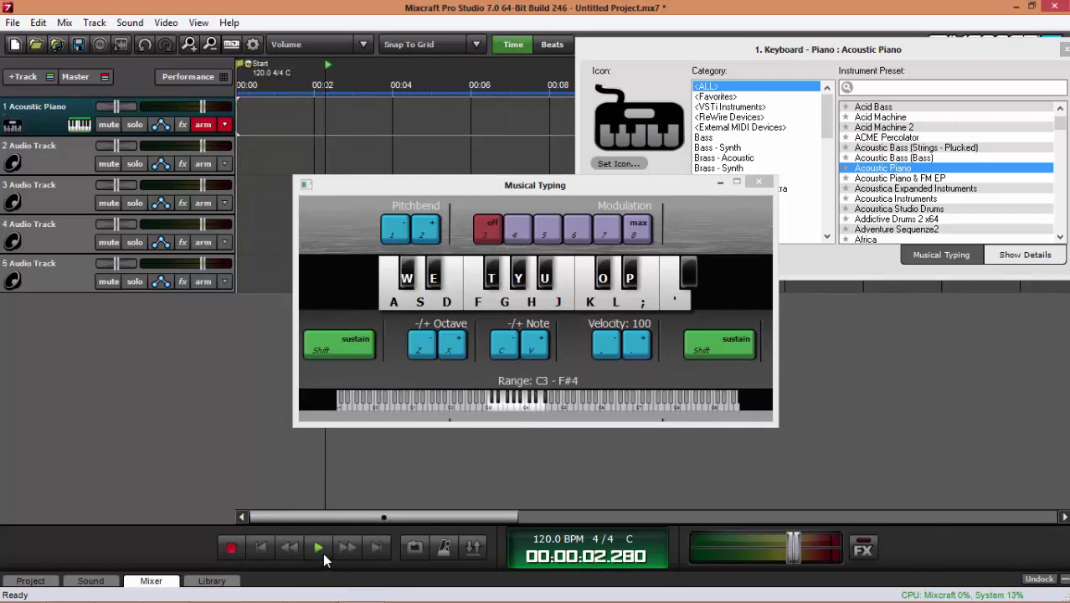
pyautogui.click(260, 547)
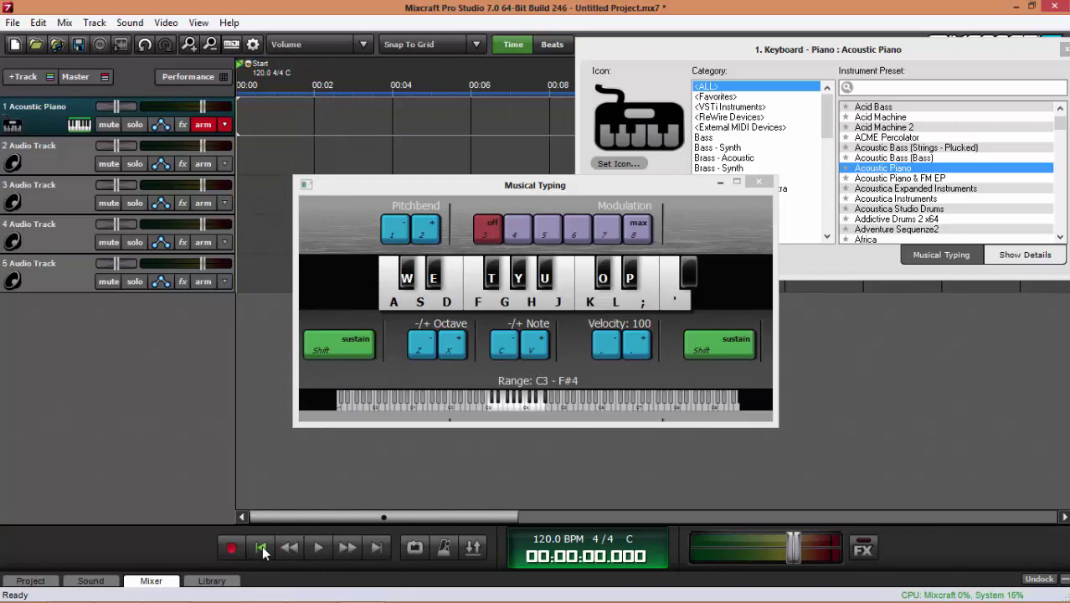
pyautogui.click(206, 127)
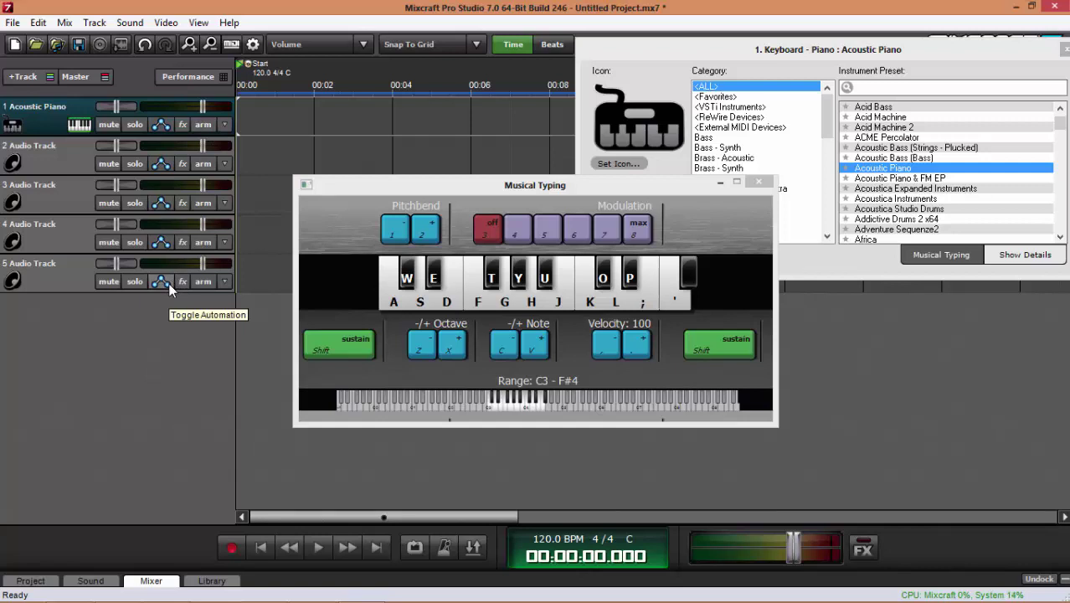
pyautogui.click(204, 130)
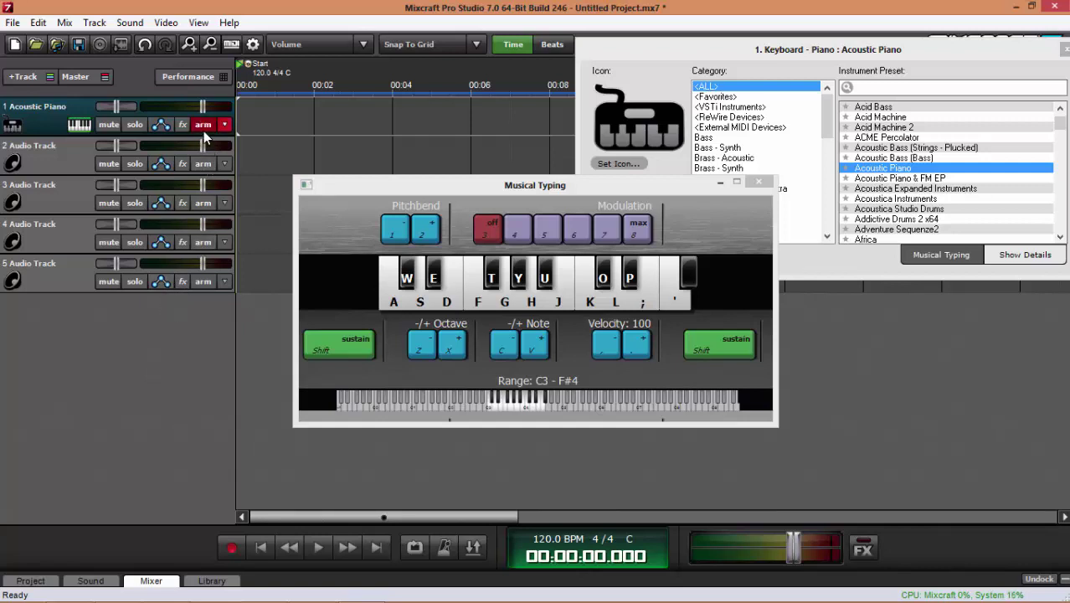
# Step: Record a short MIDI take of notes via Musical Typing and play it back from the start
pyautogui.click(232, 551)
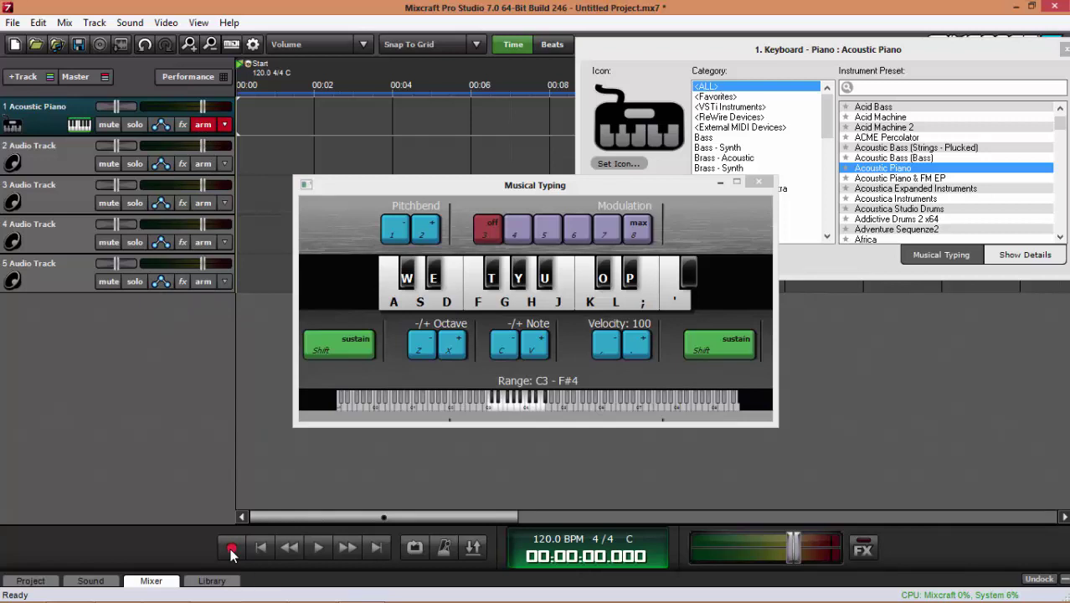
pyautogui.click(394, 307)
pyautogui.press('j')
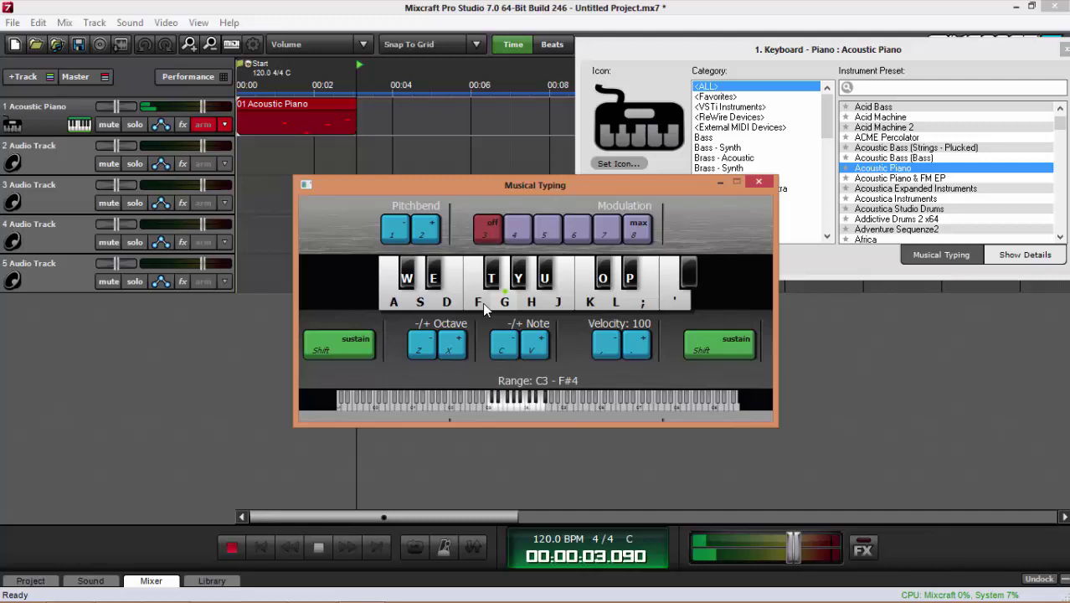
pyautogui.press('j')
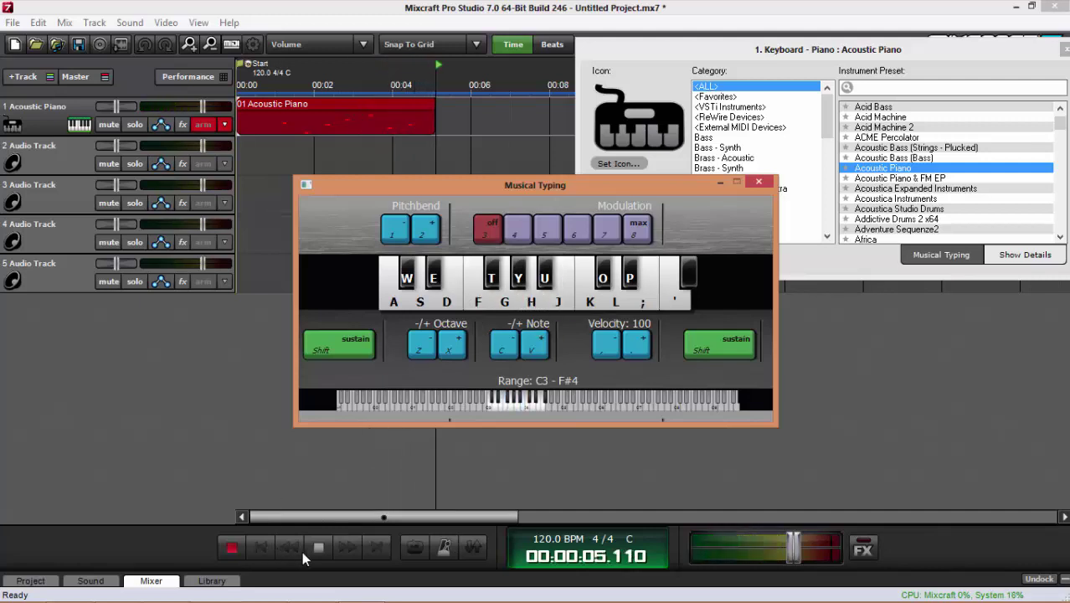
pyautogui.click(316, 549)
pyautogui.click(261, 547)
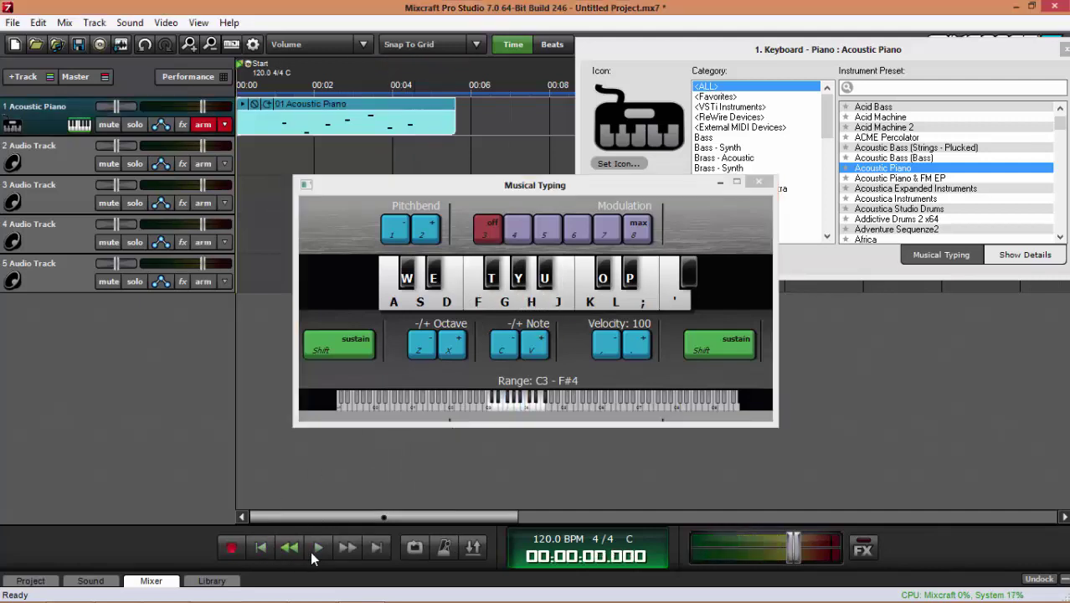
pyautogui.click(324, 549)
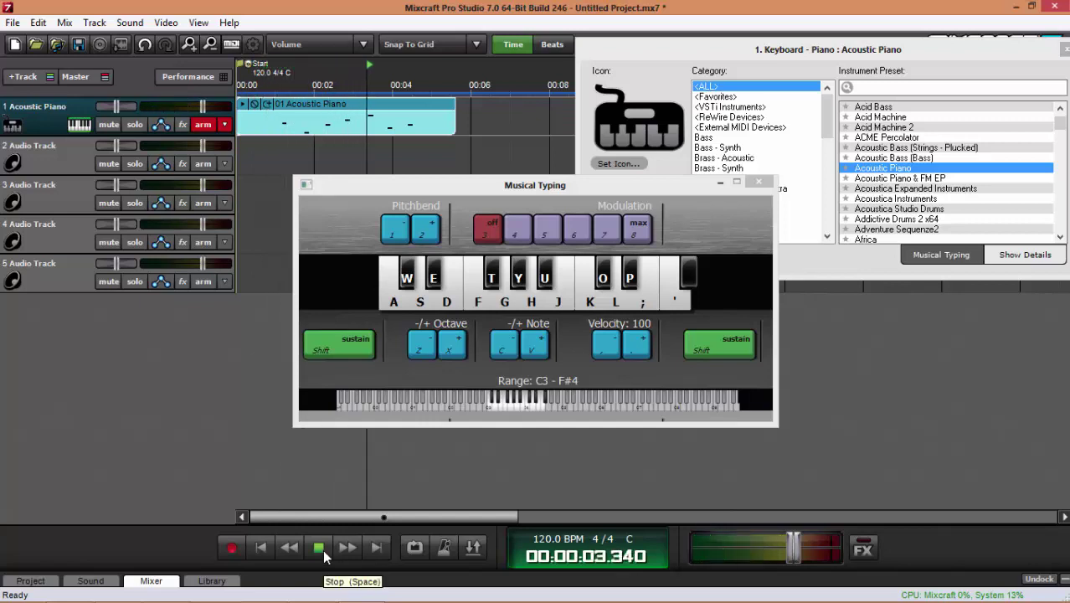
pyautogui.click(323, 551)
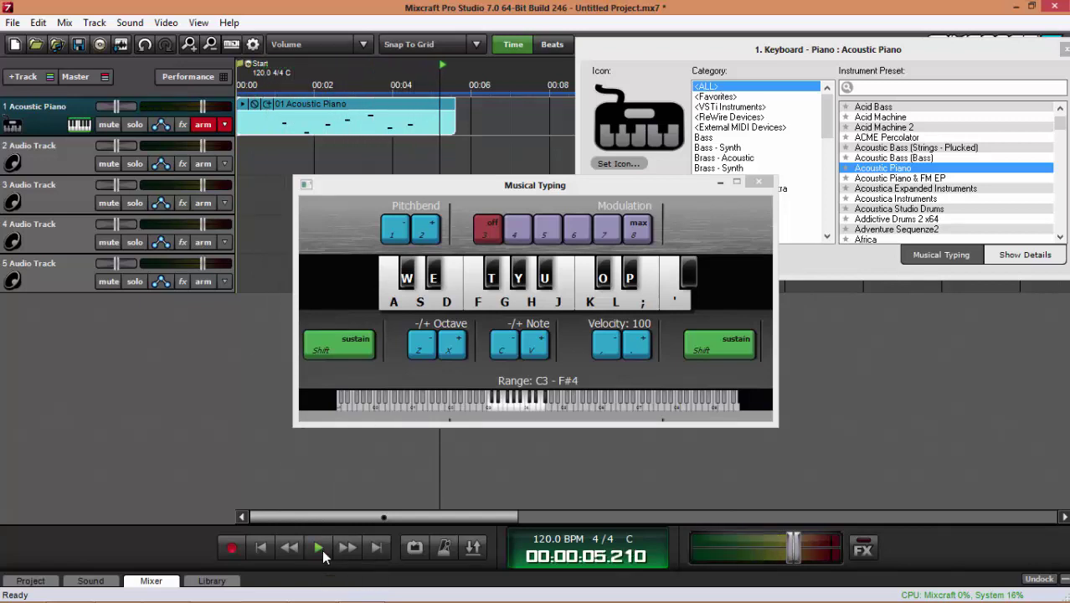
# Step: Delete the recorded MIDI clip, disarm the piano track and close Musical Typing
pyautogui.rightClick(388, 104)
pyautogui.click(437, 278)
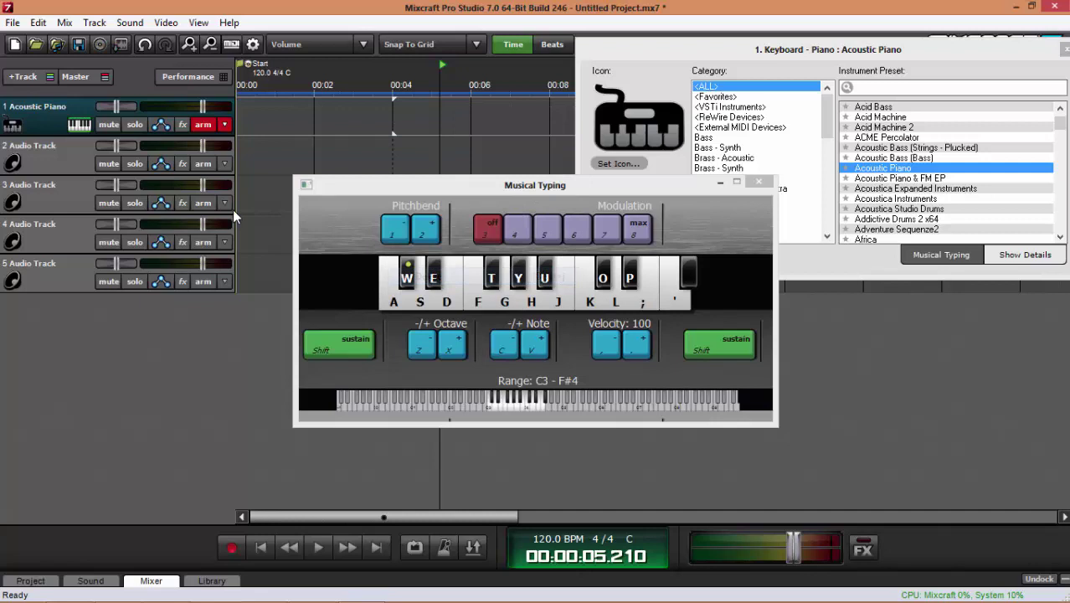
pyautogui.click(202, 125)
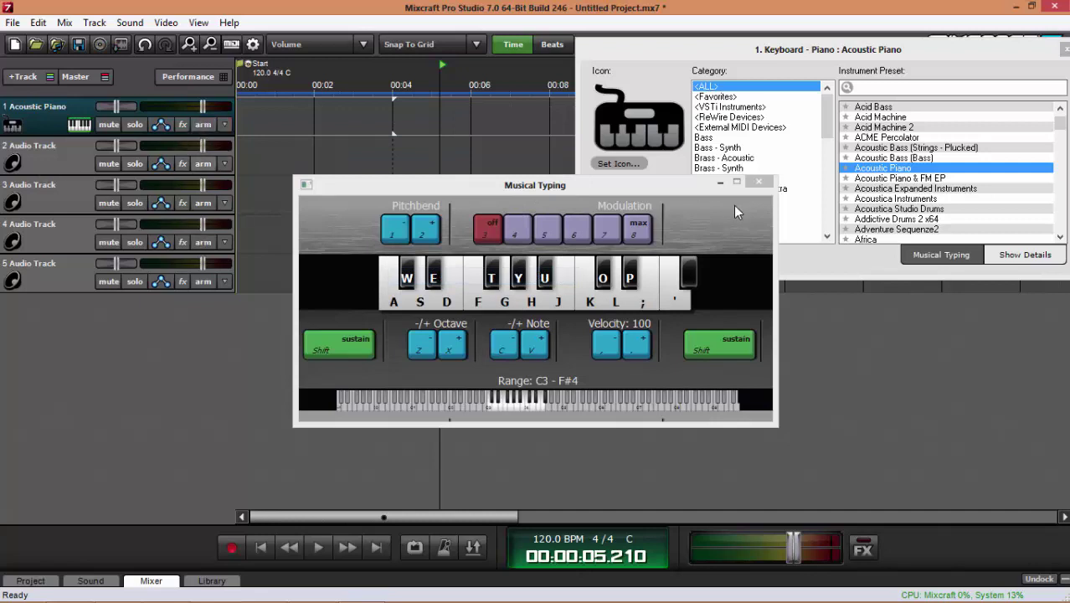
pyautogui.click(758, 182)
# Step: Close the instrument panel, arm Audio Track 2 on Line 1/2 Left Channel, and reset the playhead to start
pyautogui.click(1063, 50)
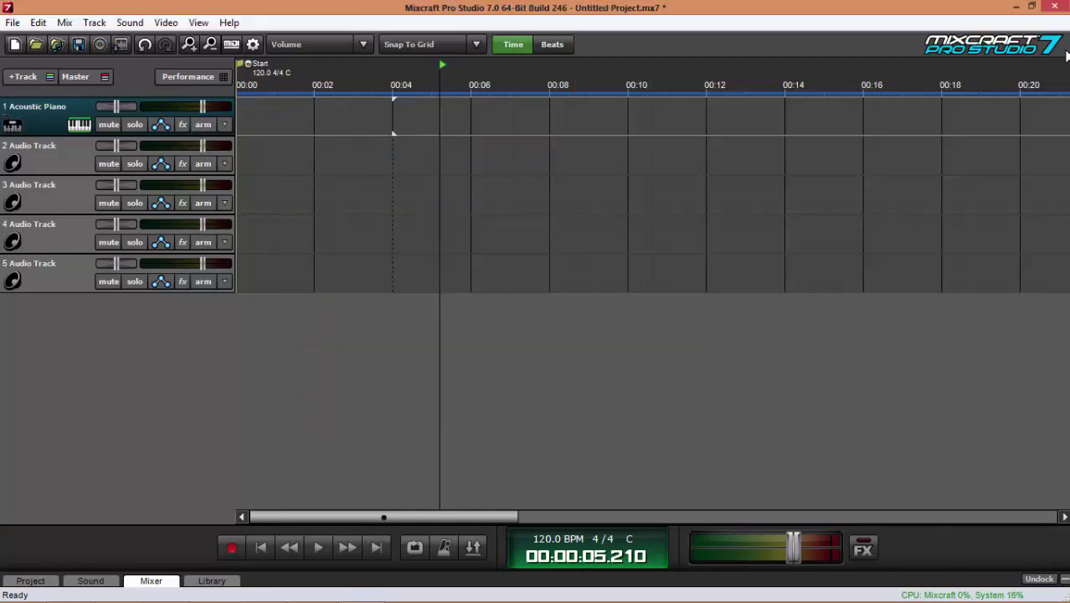
pyautogui.click(48, 161)
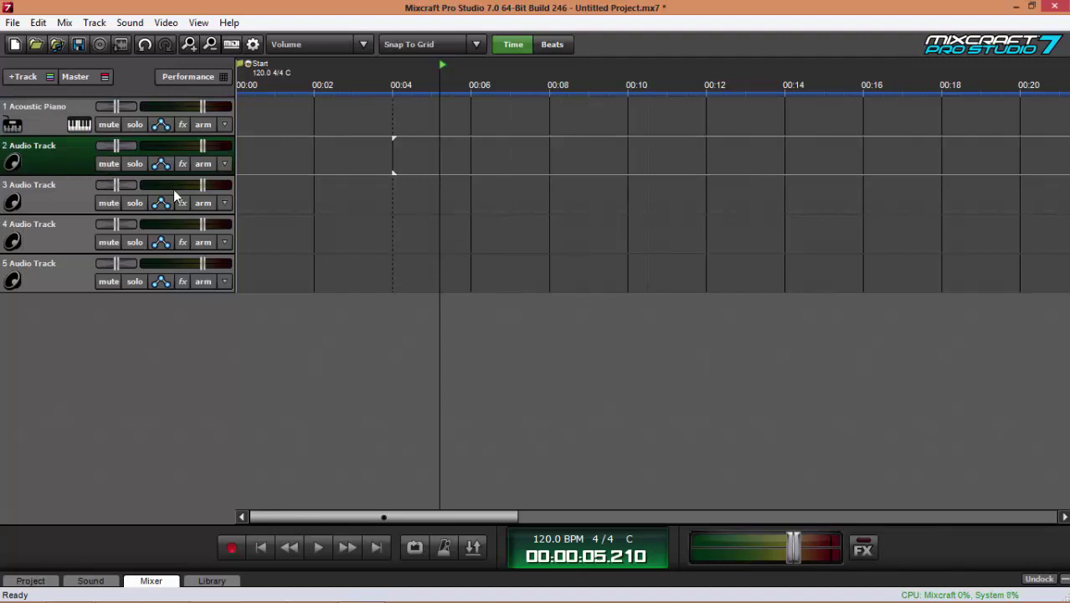
pyautogui.click(225, 165)
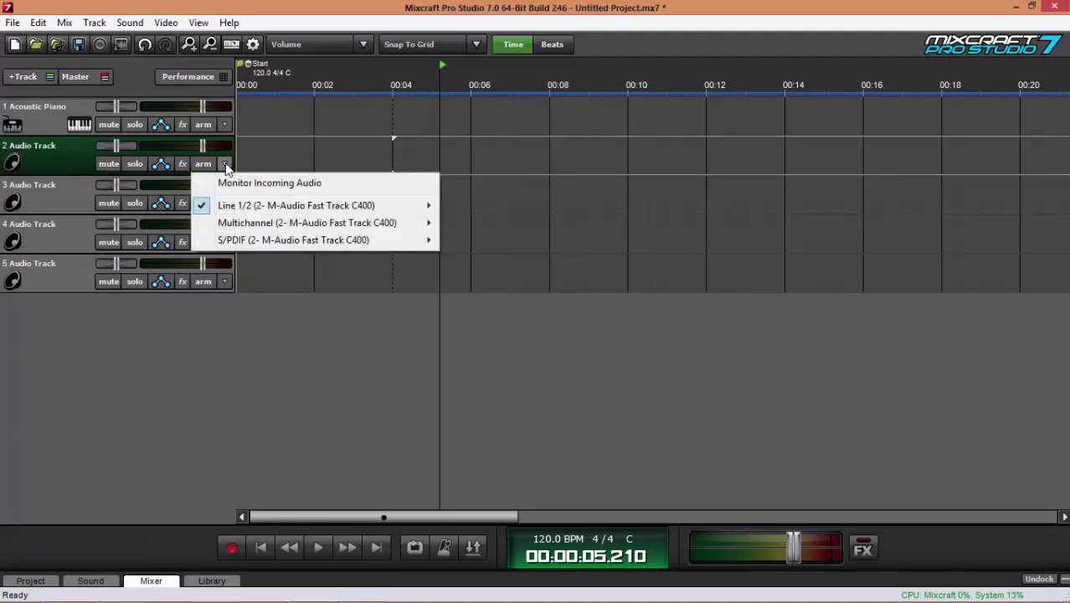
pyautogui.moveTo(235, 206)
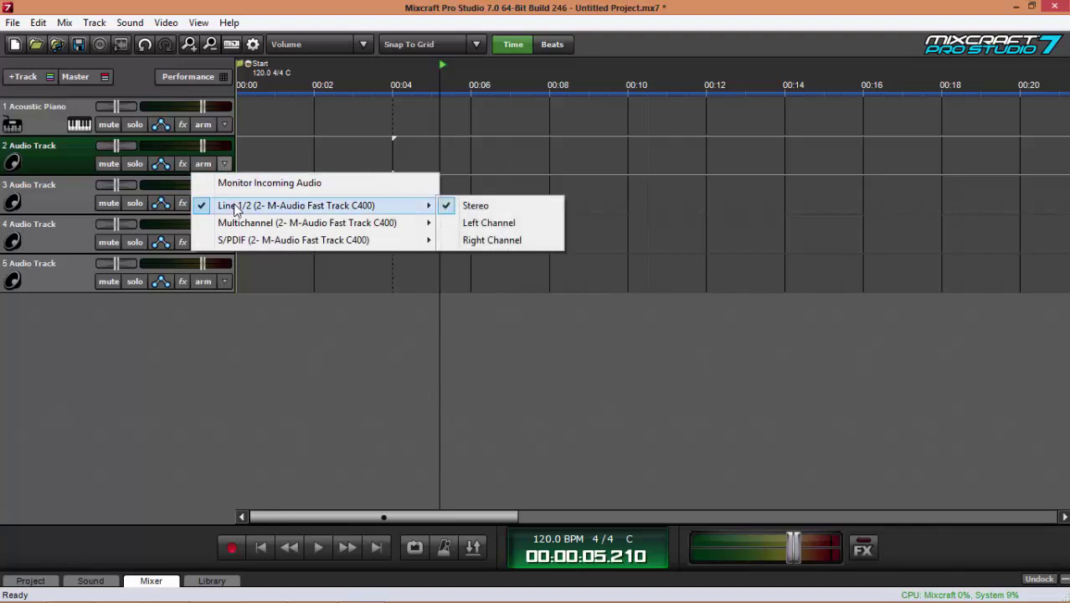
pyautogui.click(471, 223)
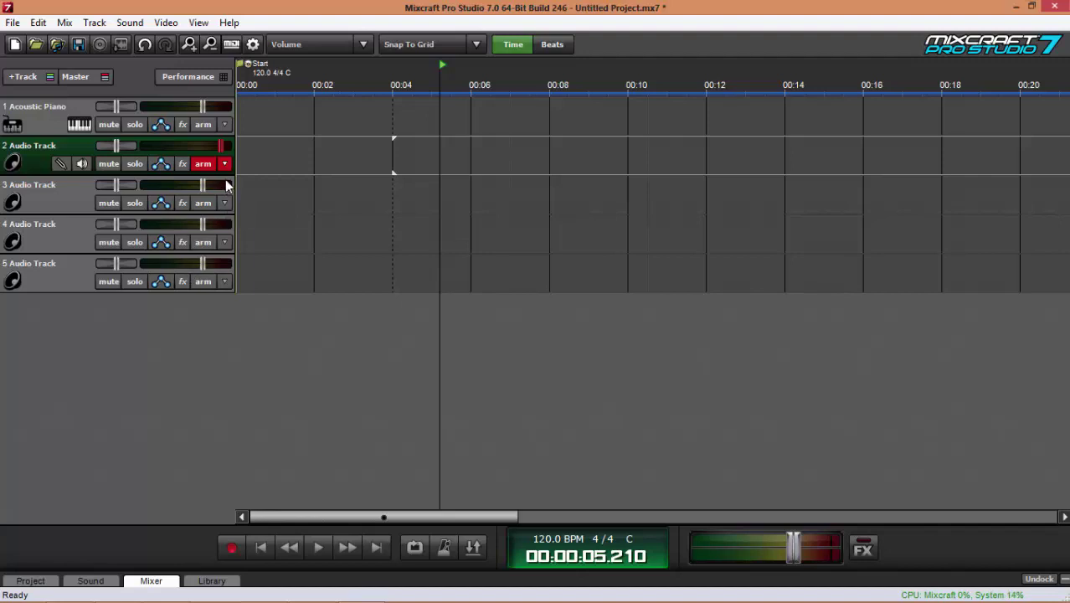
pyautogui.click(254, 548)
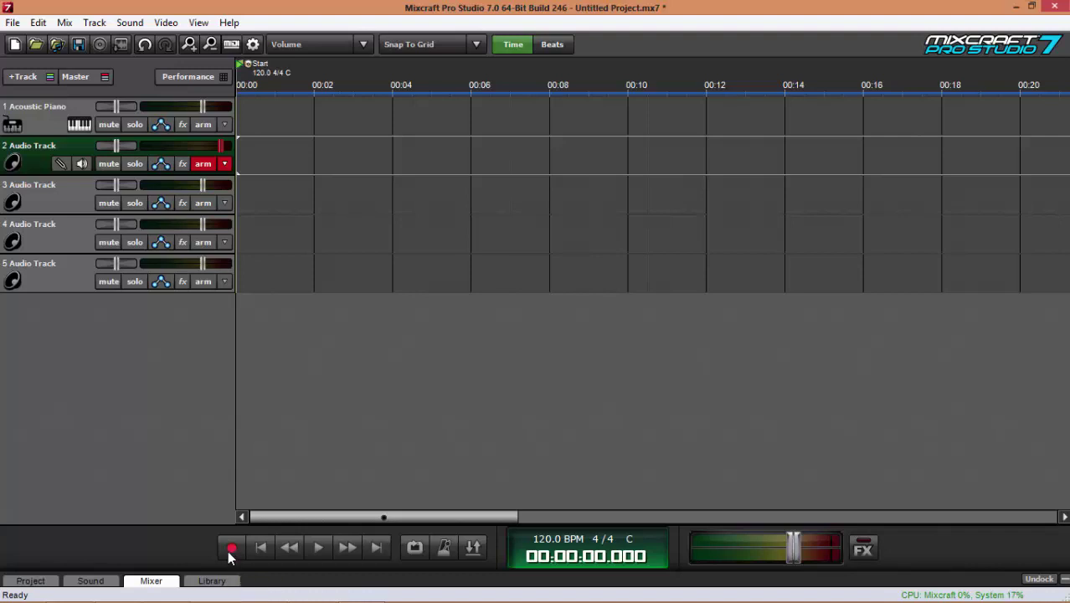
# Step: Record an 8-second voice take on Audio Track 2, return to start and disarm the track
pyautogui.click(231, 553)
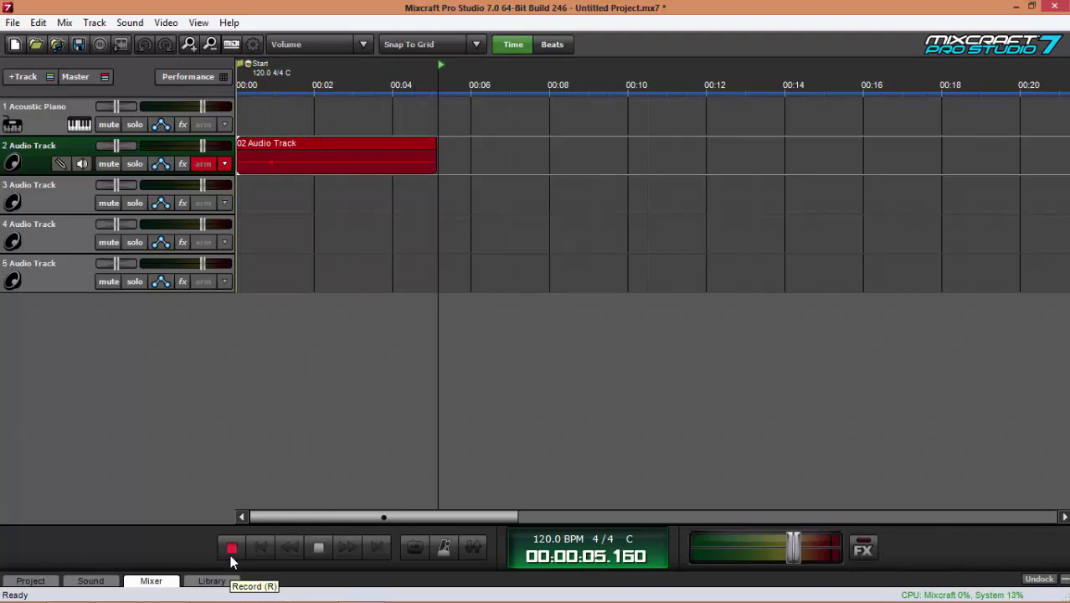
pyautogui.click(319, 553)
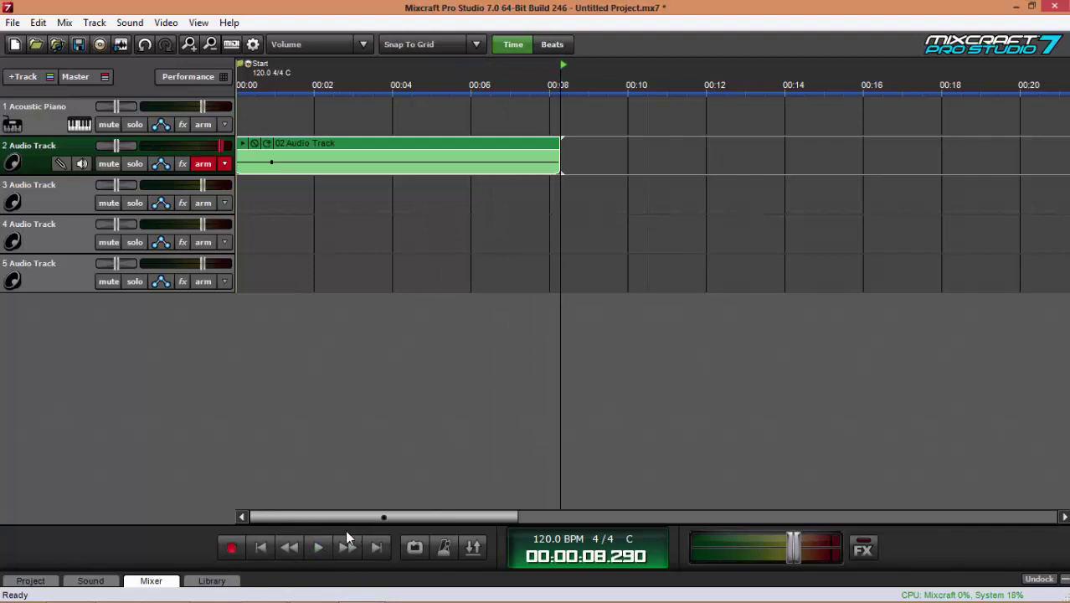
pyautogui.click(264, 551)
pyautogui.click(215, 166)
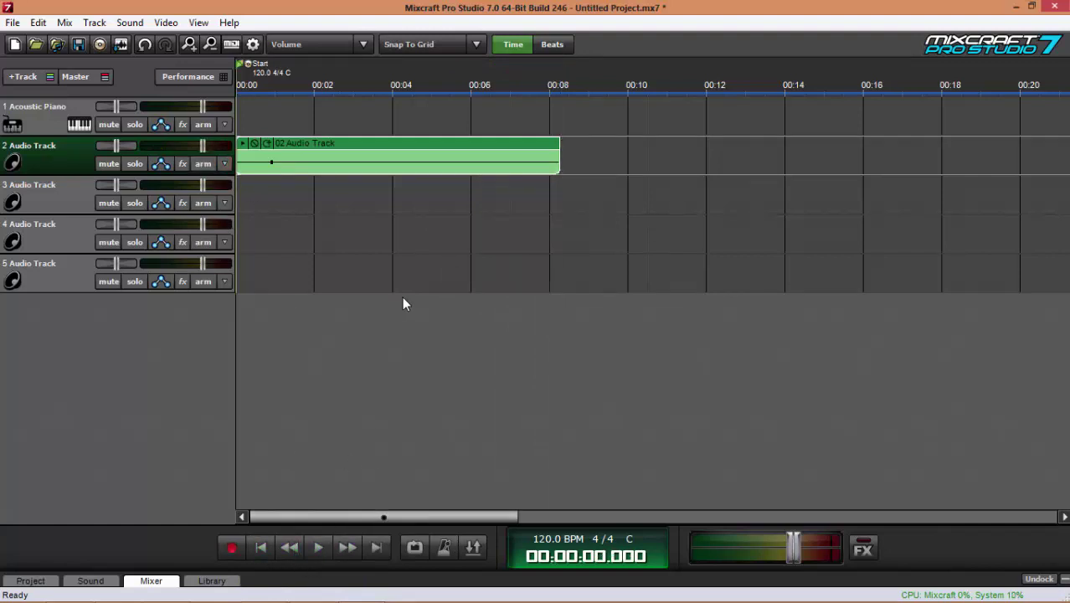
# Step: Zoom out and make Audio Track 2 taller to show the recorded waveform
pyautogui.scroll(-2, 403, 300)
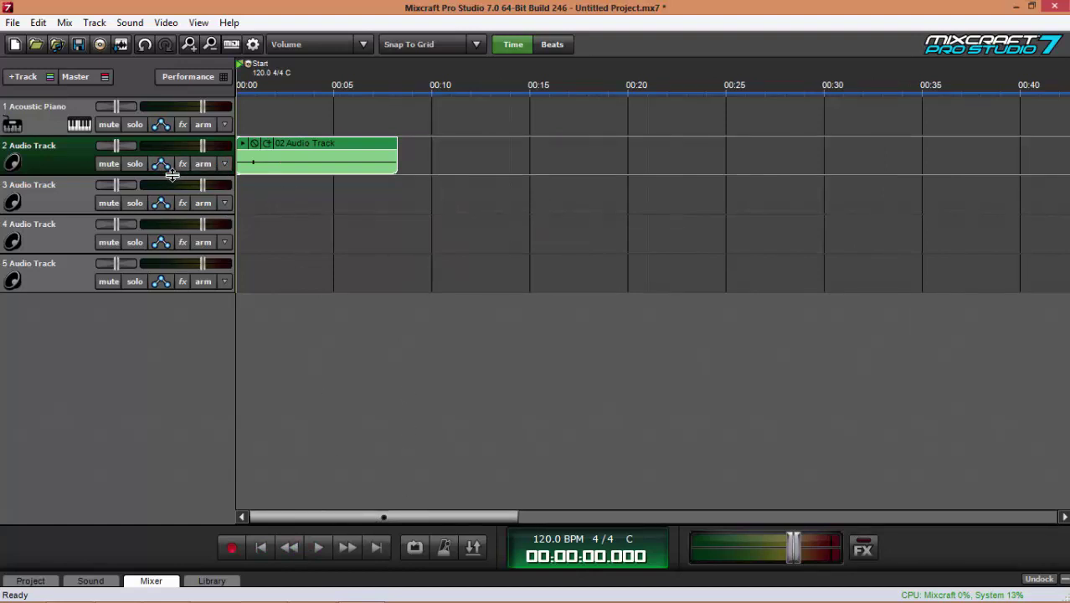
pyautogui.moveTo(172, 174); pyautogui.dragTo(186, 239)
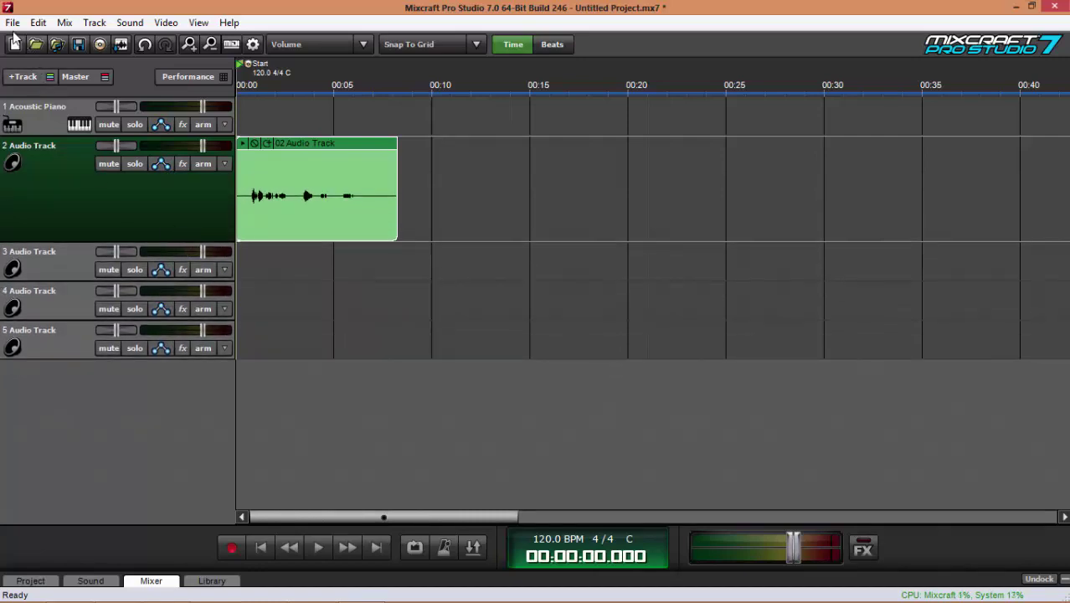
pyautogui.click(12, 25)
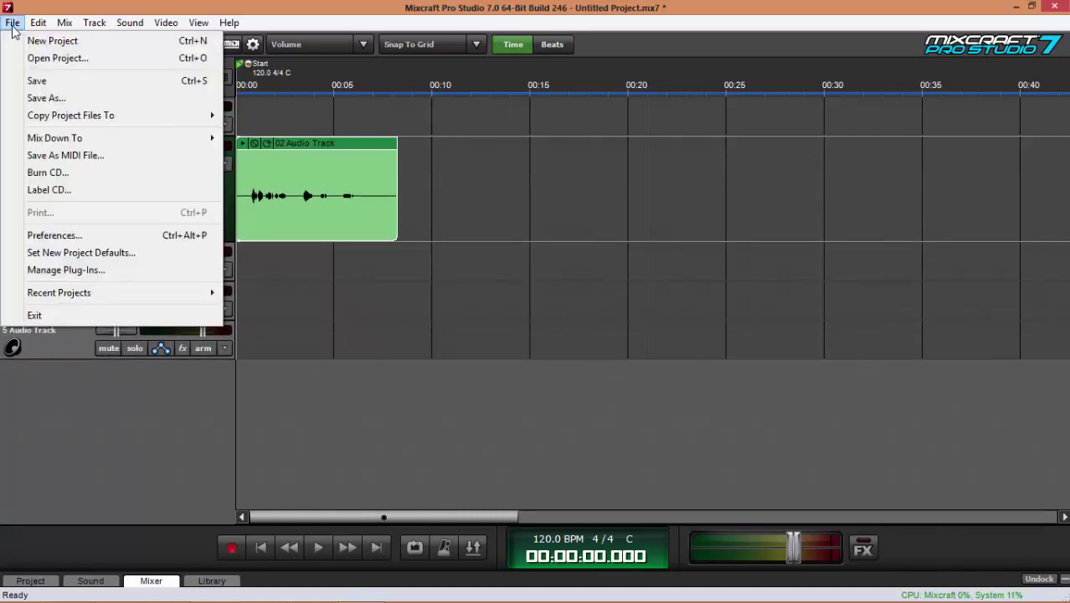
pyautogui.click(38, 98)
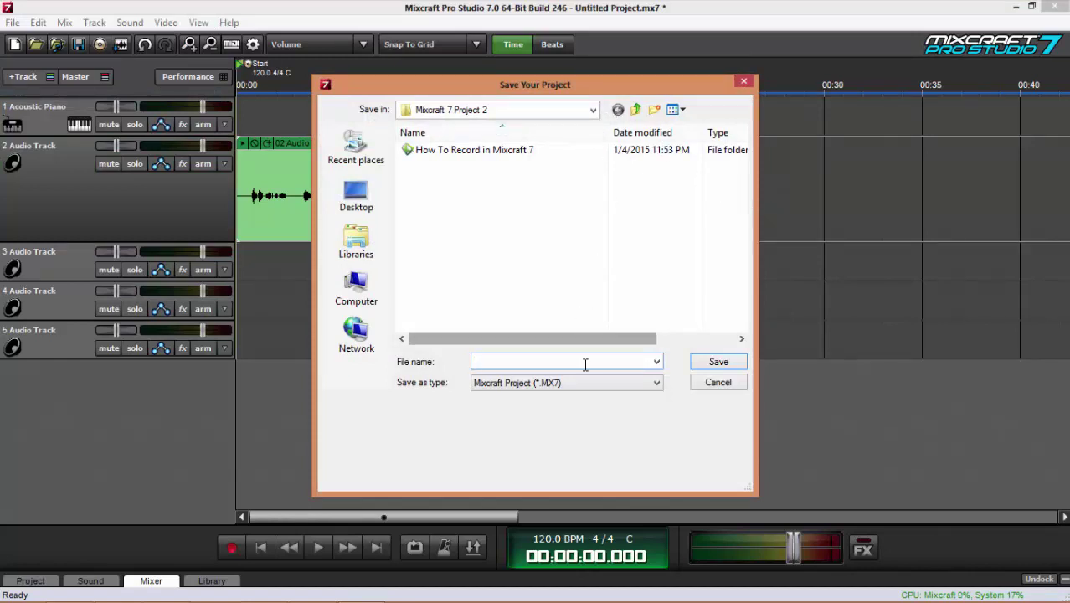
pyautogui.click(746, 80)
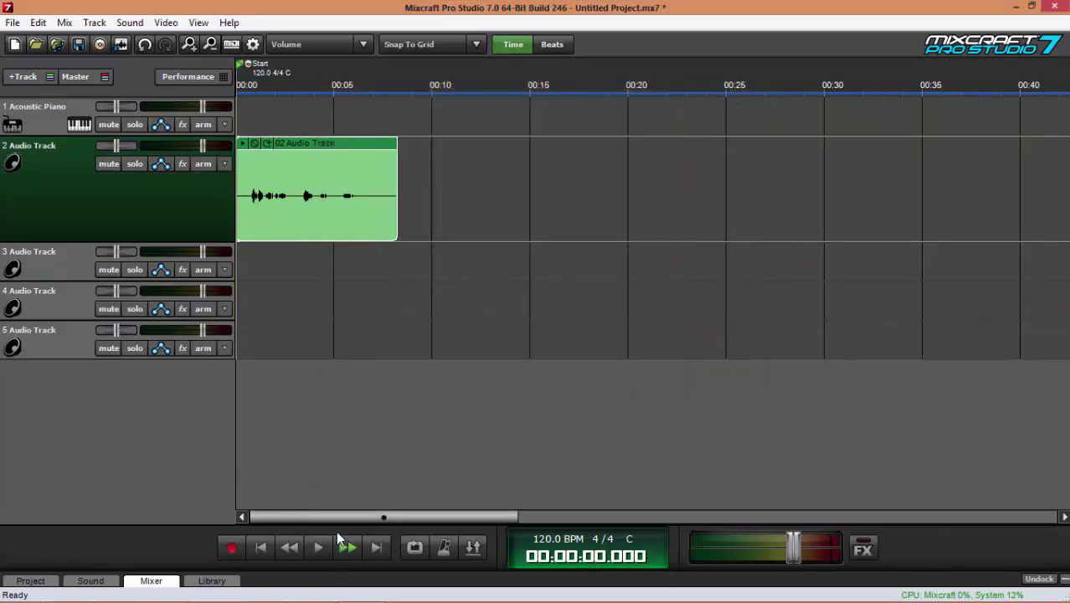